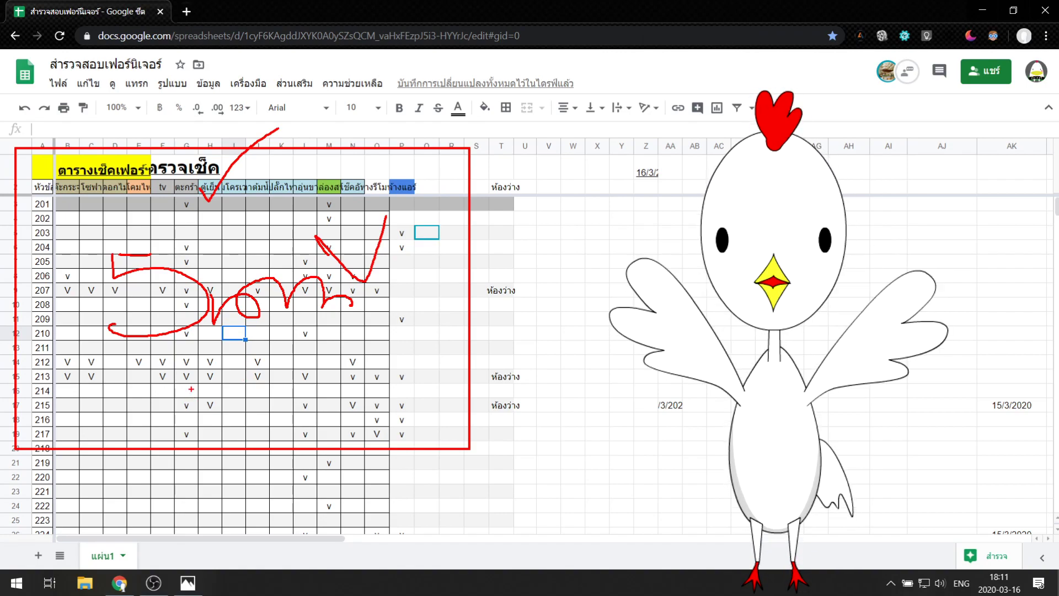
- Look over the photo of the paper furniture checklist, then close it
key("Escape")
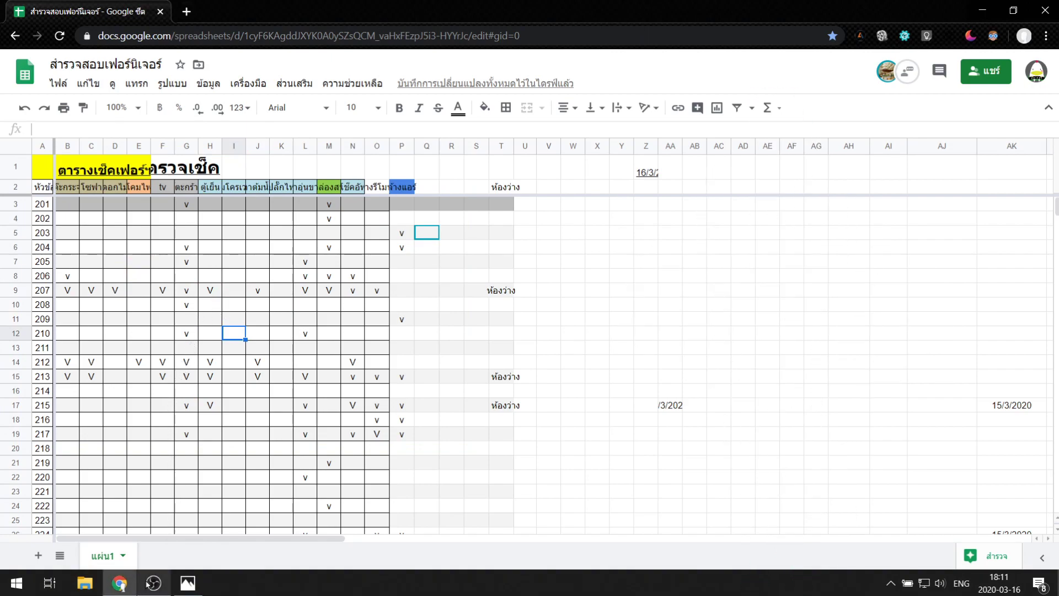
left_click(188, 582)
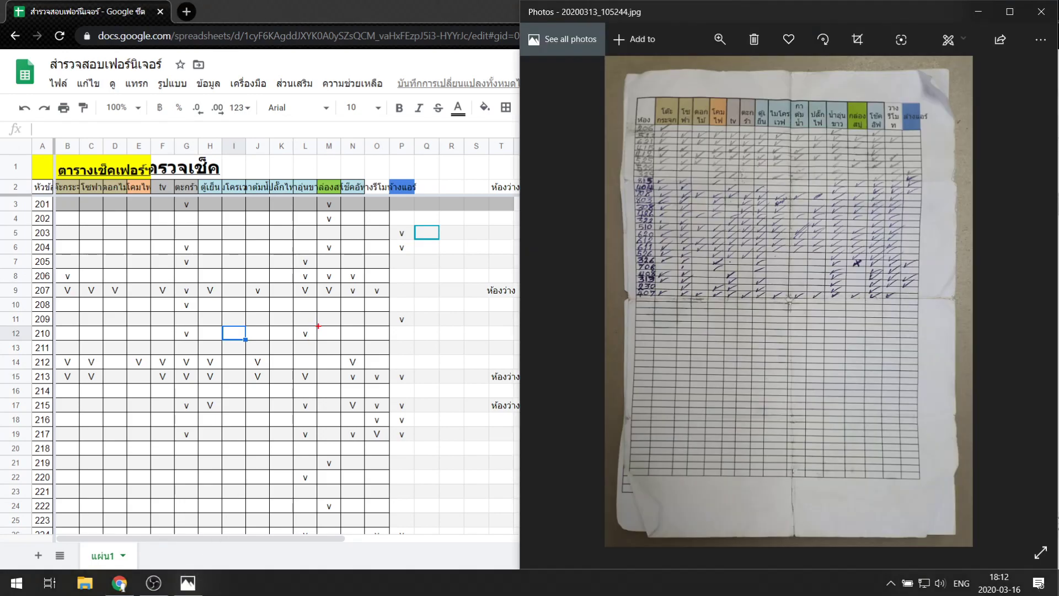
left_click_drag(330, 336, 584, 260)
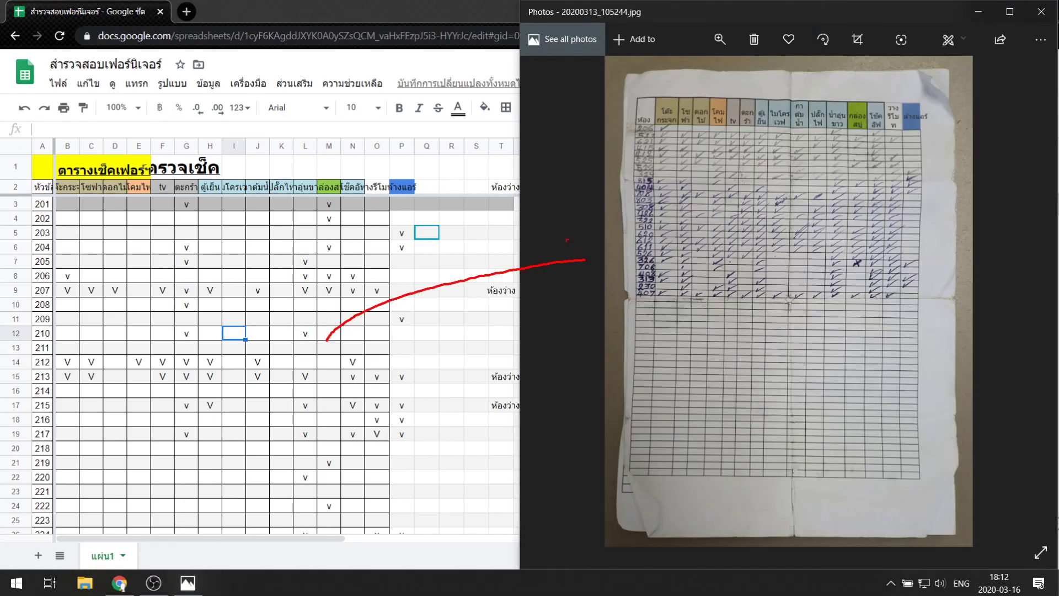
left_click_drag(609, 69, 960, 530)
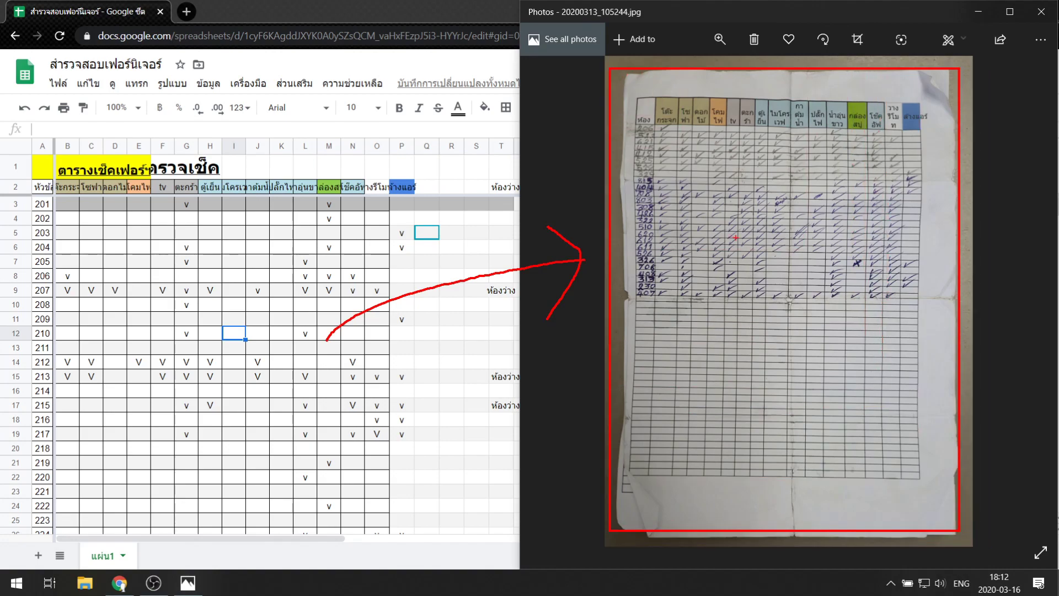
mouse_move(692, 300)
left_mouse_down()
mouse_move(293, 464)
mouse_move(366, 506)
left_mouse_up()
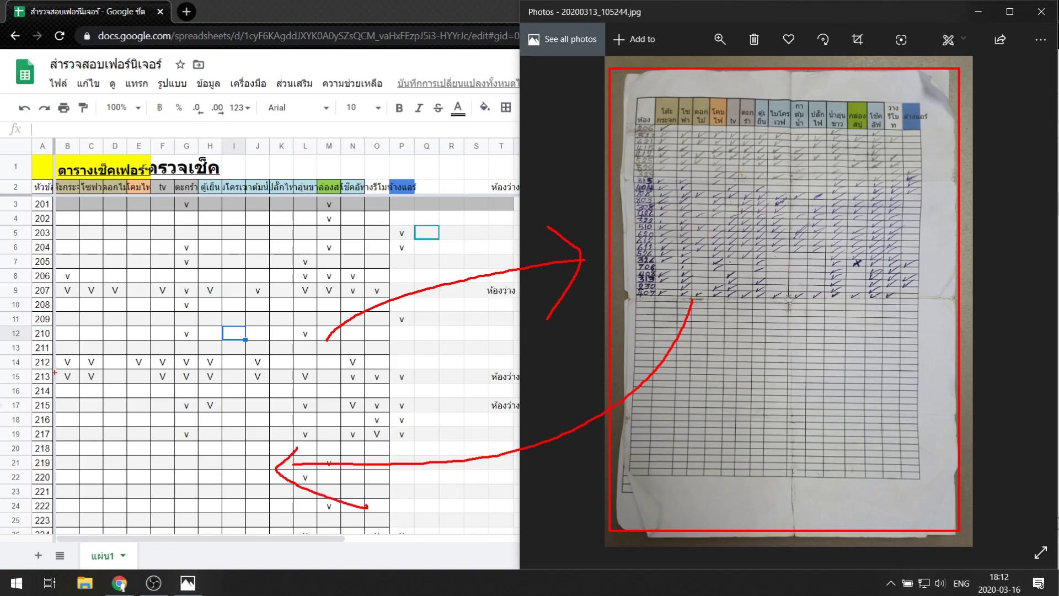
left_click_drag(57, 457, 153, 451)
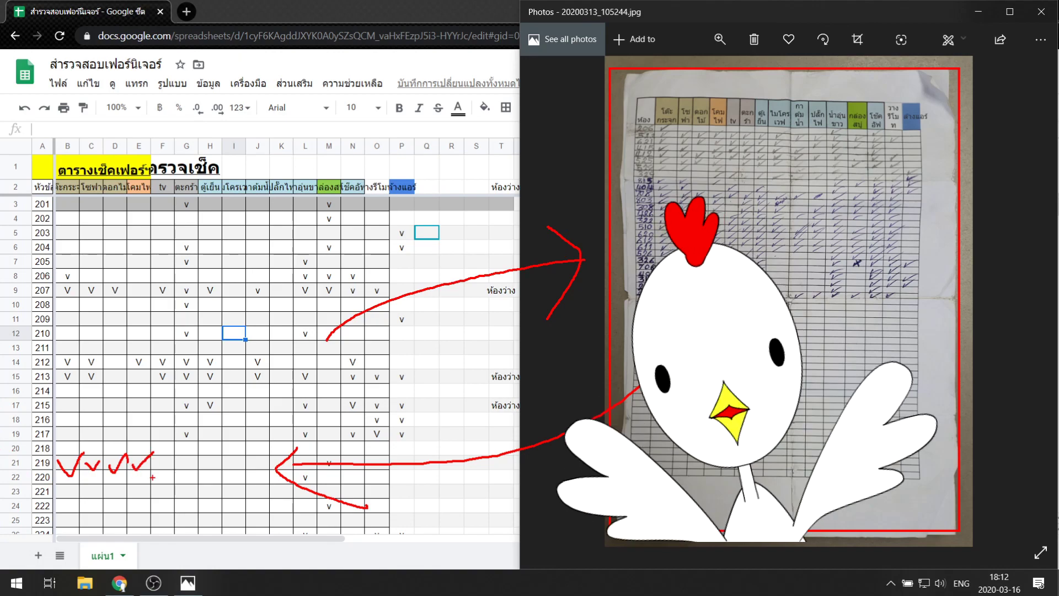
scroll(265, 430, "down", 5)
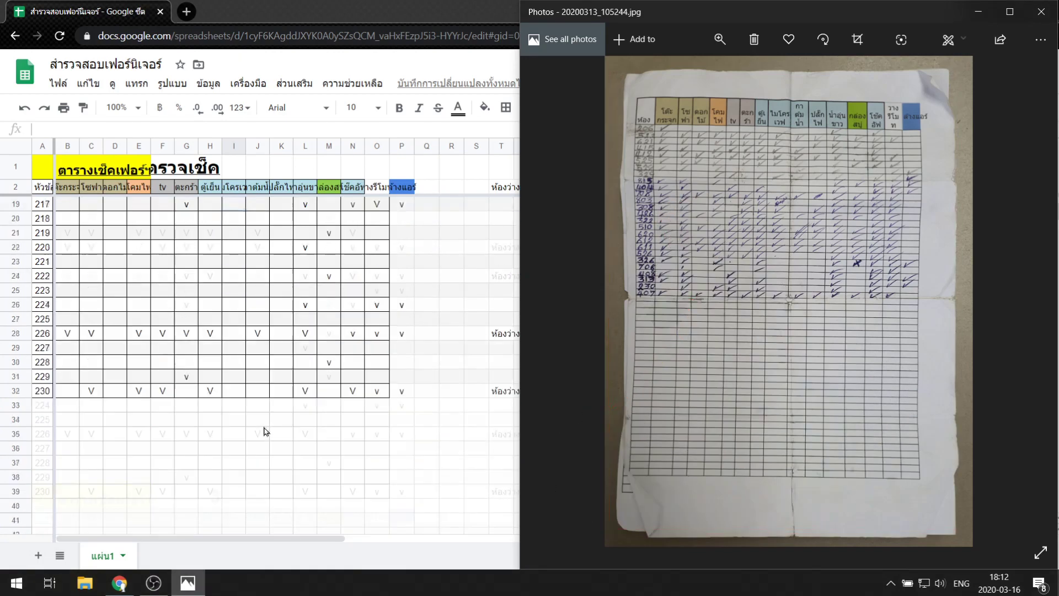
scroll(265, 431, "down", 4)
scroll(287, 419, "down", 6)
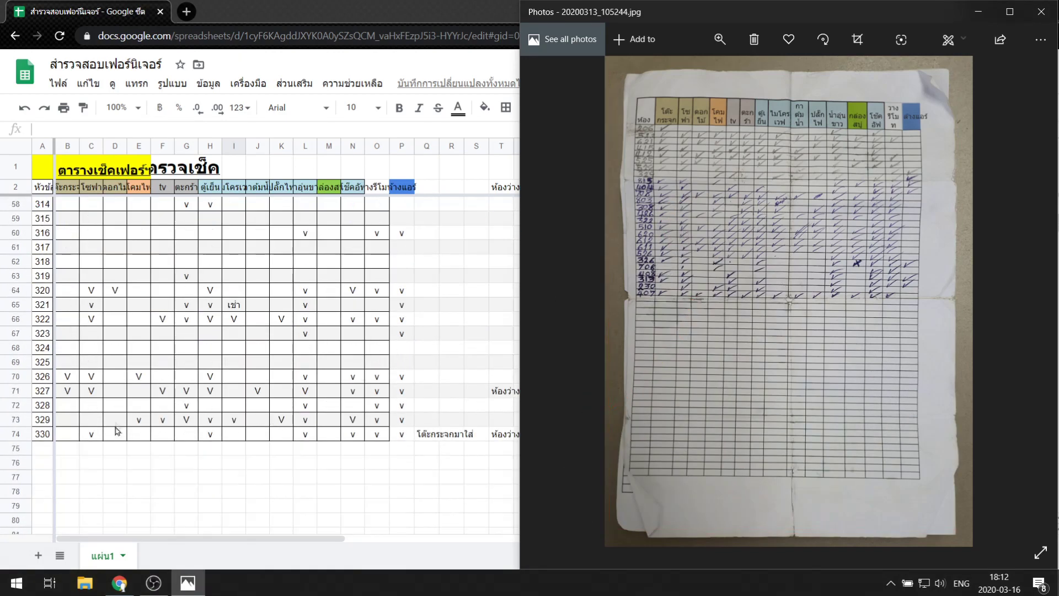
scroll(117, 431, "down", 5)
scroll(276, 387, "down", 5)
scroll(462, 331, "down", 3)
scroll(462, 331, "down", 3)
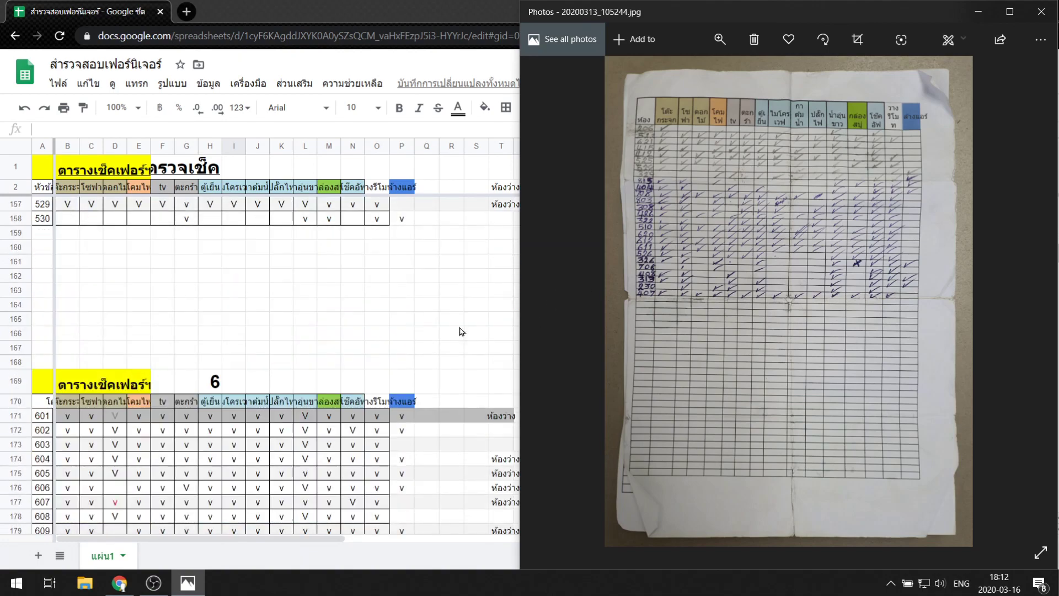
scroll(462, 331, "up", 2)
scroll(462, 331, "up", 3)
mouse_move(65, 390)
left_mouse_down()
mouse_move(68, 401)
mouse_move(92, 371)
left_mouse_up()
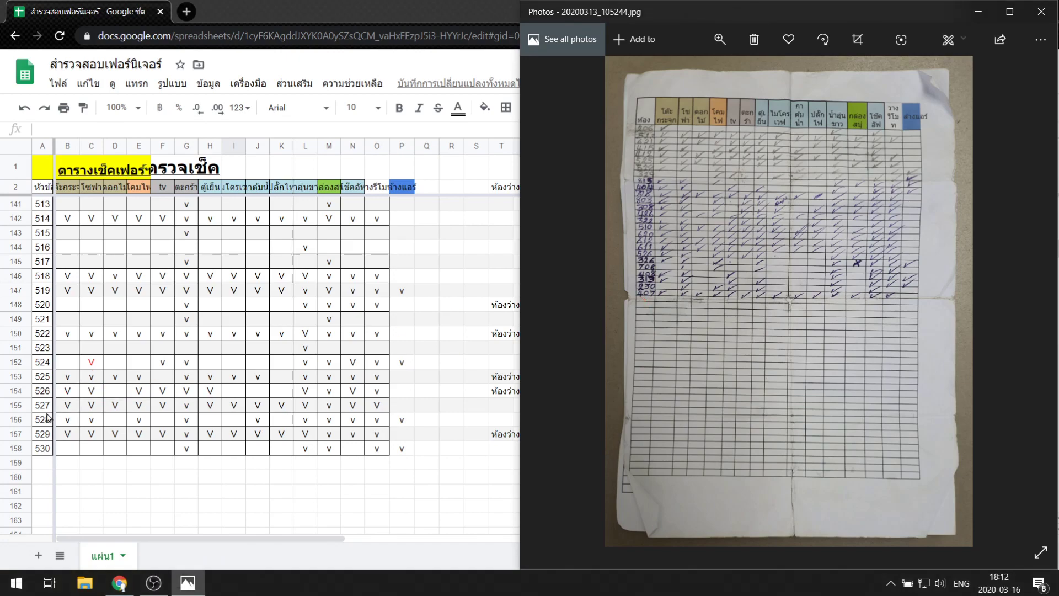
scroll(445, 309, "up", 4)
scroll(445, 309, "up", 5)
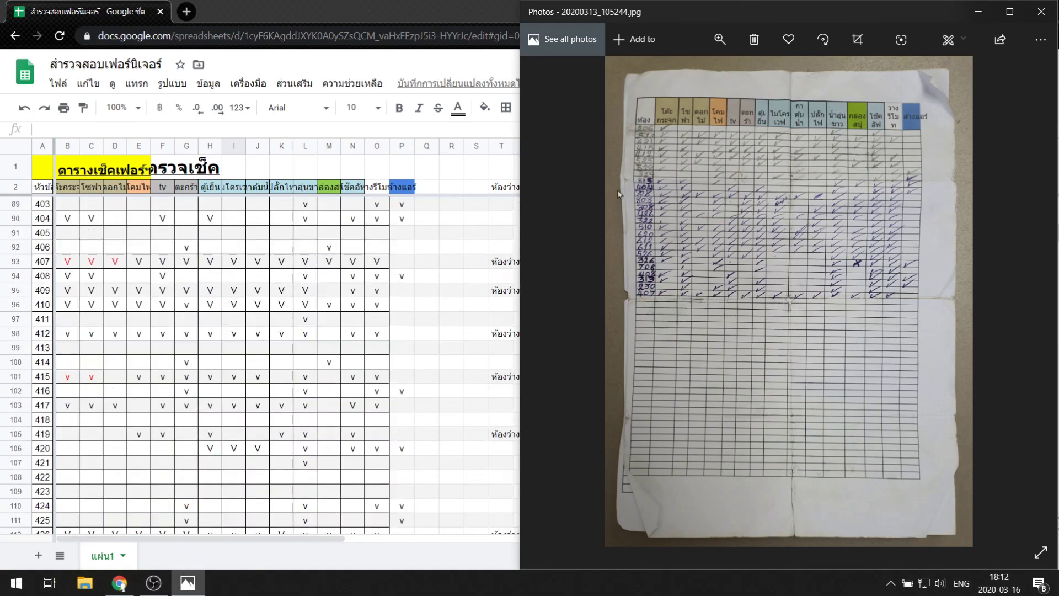
left_click(988, 12)
- Select columns A through P and create a filter on them
scroll(563, 270, "up", 5)
scroll(563, 269, "up", 5)
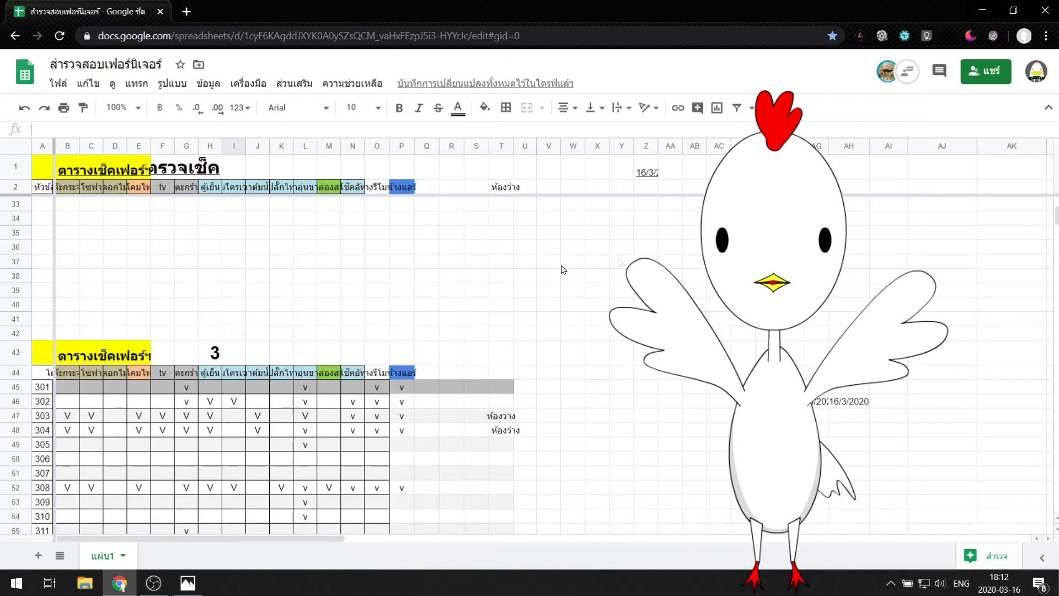
scroll(562, 269, "up", 10)
left_click(37, 146)
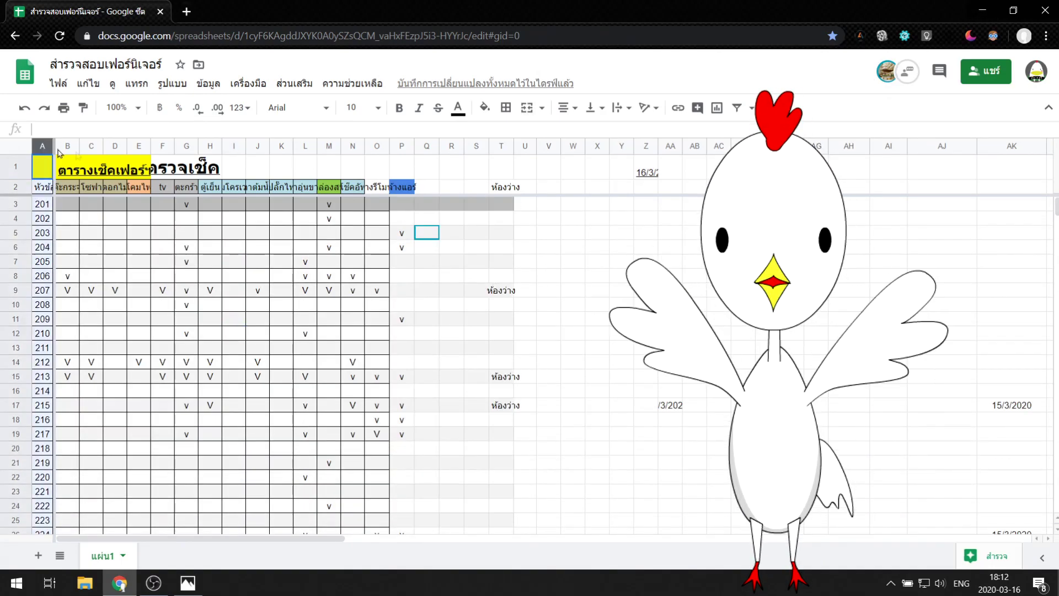
left_click_drag(59, 152, 399, 146)
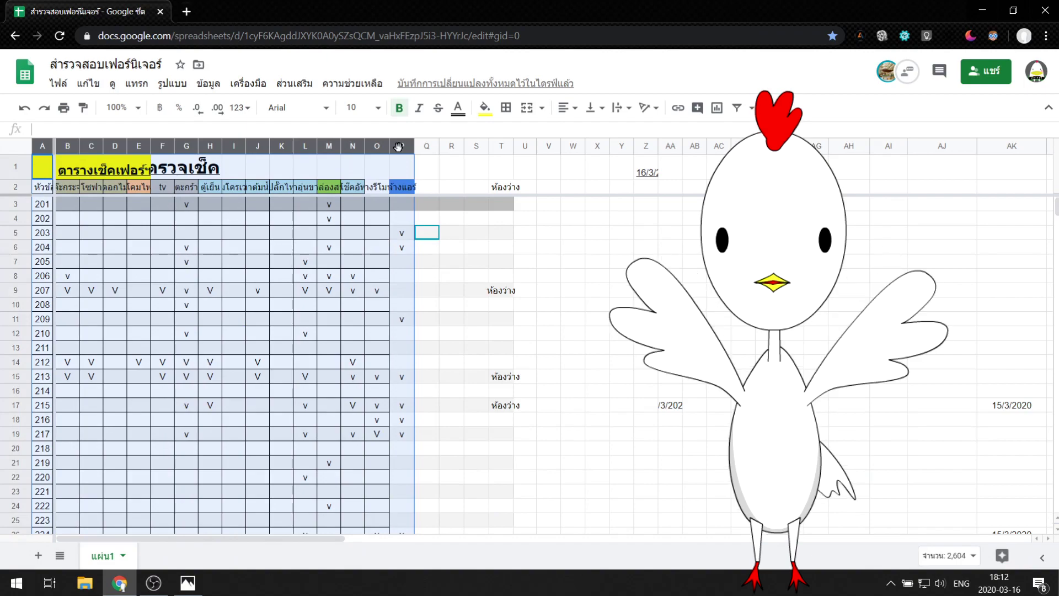
left_click(42, 148)
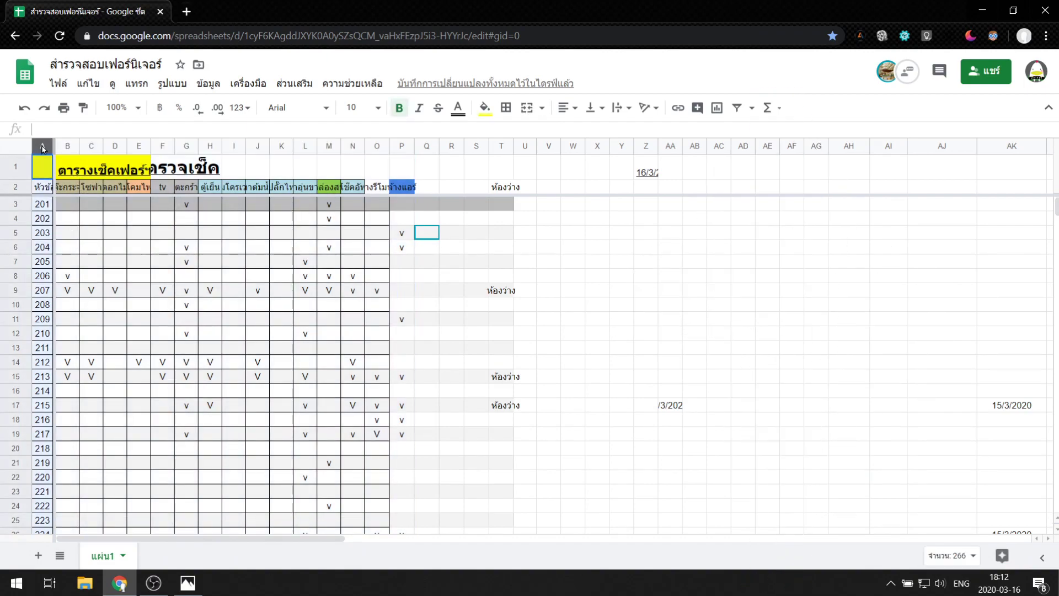
left_click_drag(43, 148, 389, 162)
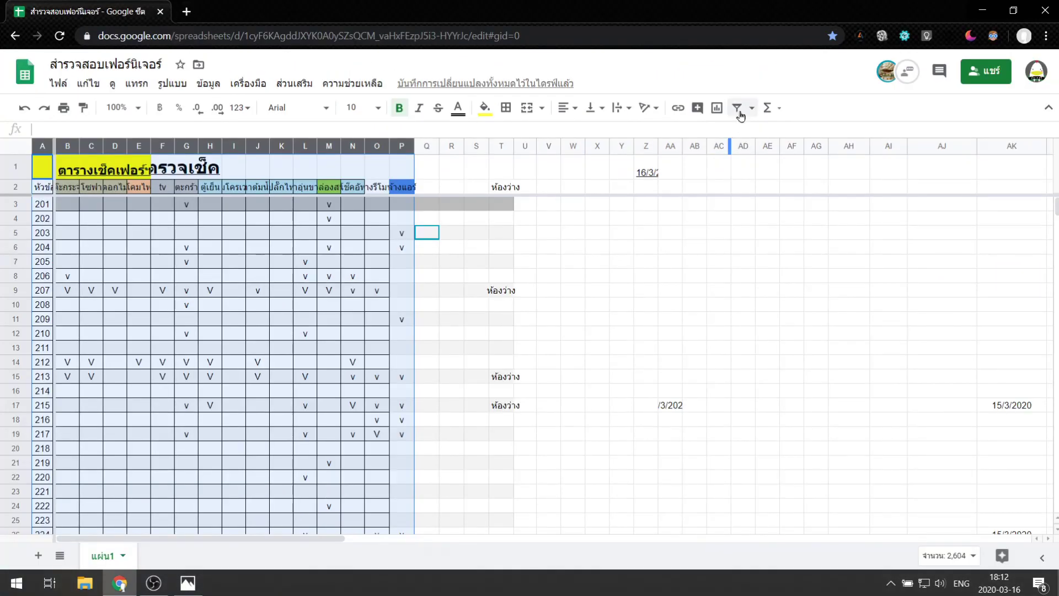
left_click(738, 108)
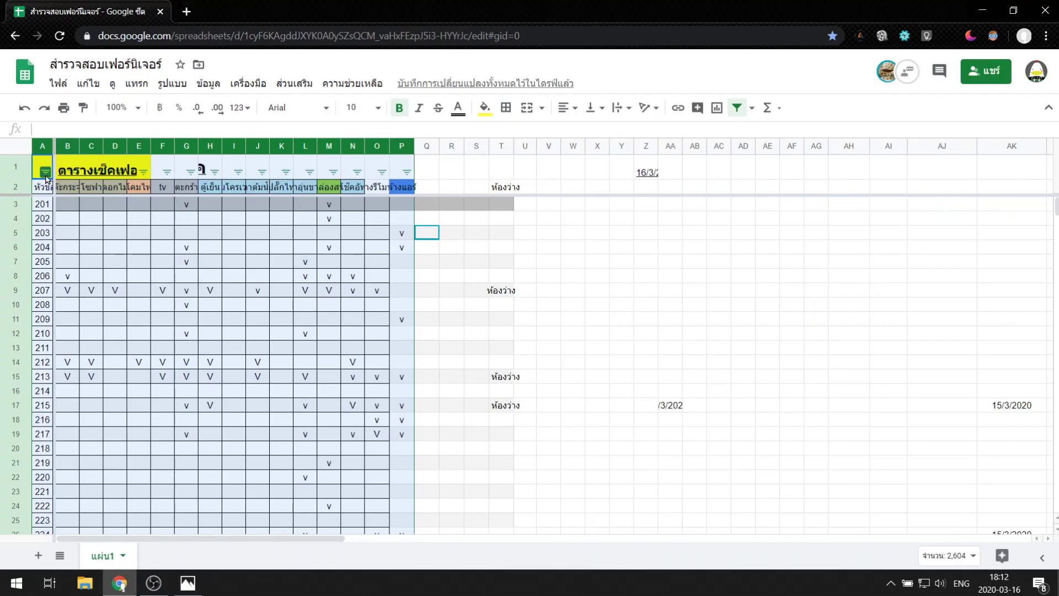
- In column A's value filter, tick the หัวข้อ header value to keep it visible
left_click(46, 173)
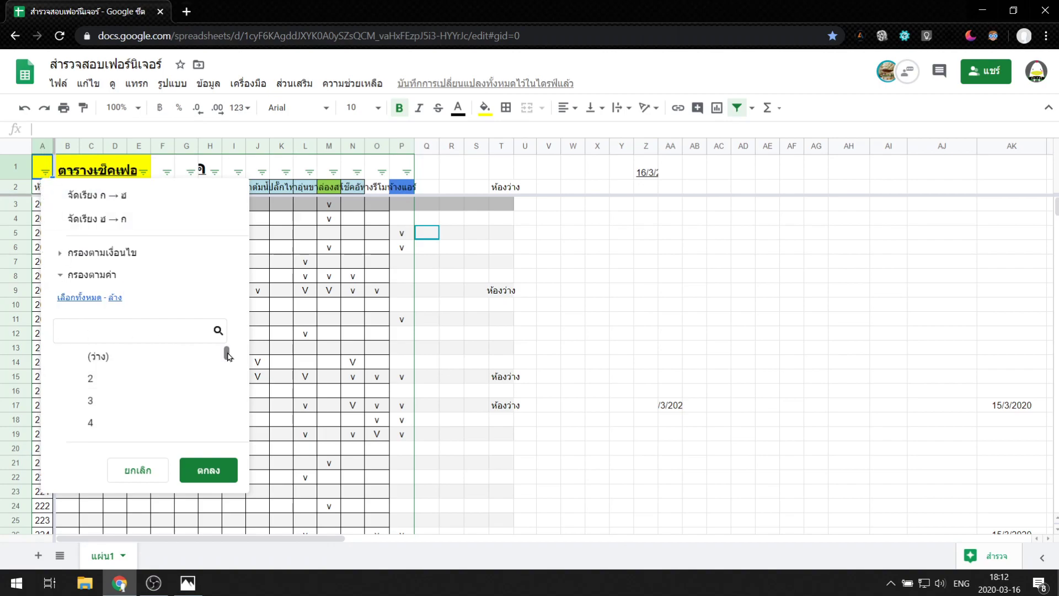
left_click_drag(227, 355, 227, 425)
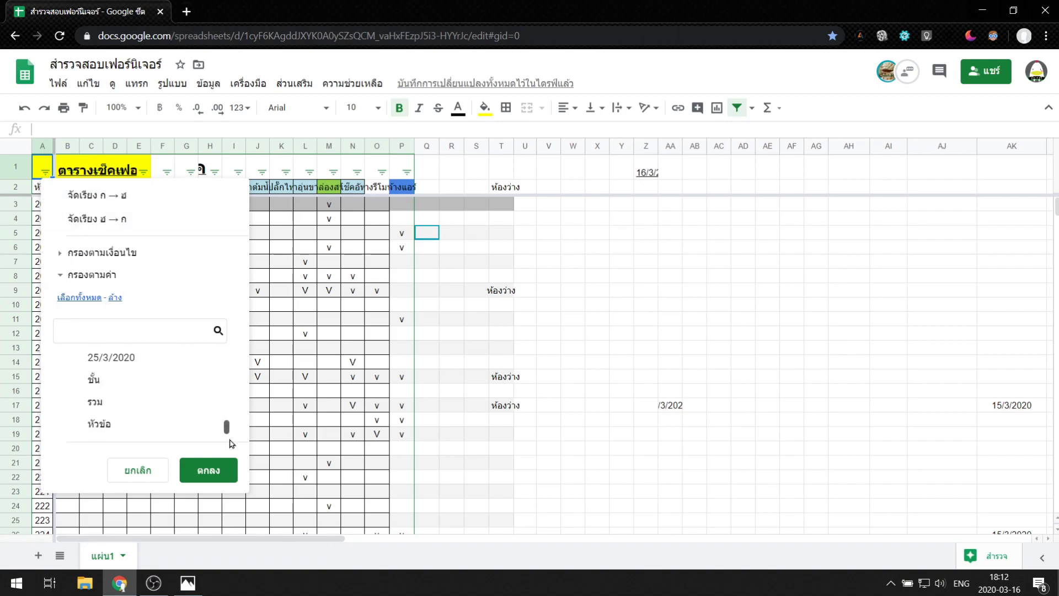
left_click(113, 426)
left_click_drag(227, 426, 227, 353)
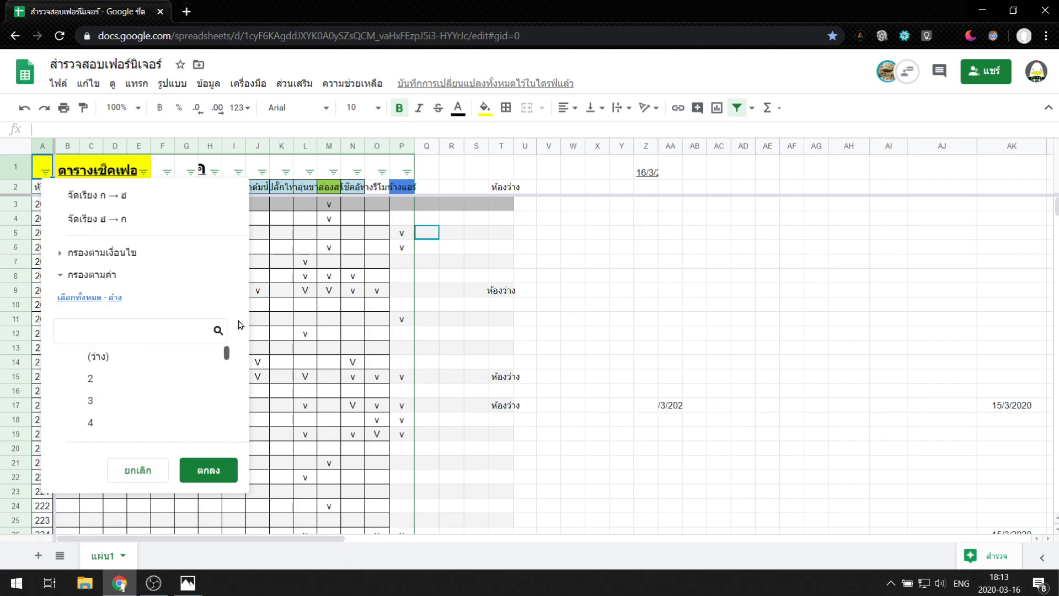
- Tick rooms 201, 202, 203 and 205 and apply the filter
scroll(181, 374, "down", 5)
scroll(181, 374, "down", 5)
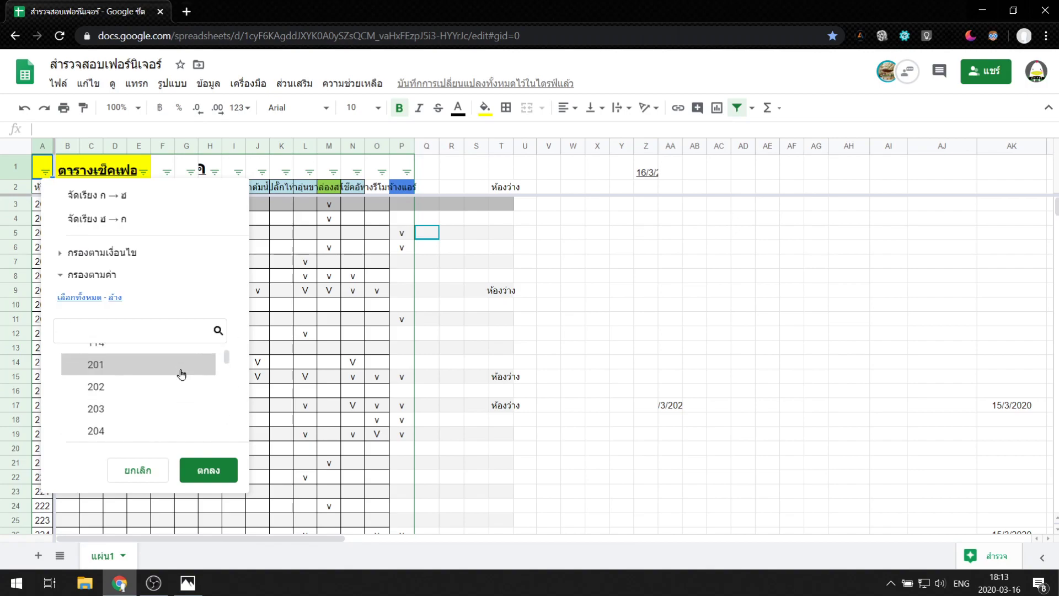
scroll(181, 374, "down", 2)
scroll(133, 381, "up", 3)
scroll(149, 402, "up", 5)
scroll(142, 401, "down", 3)
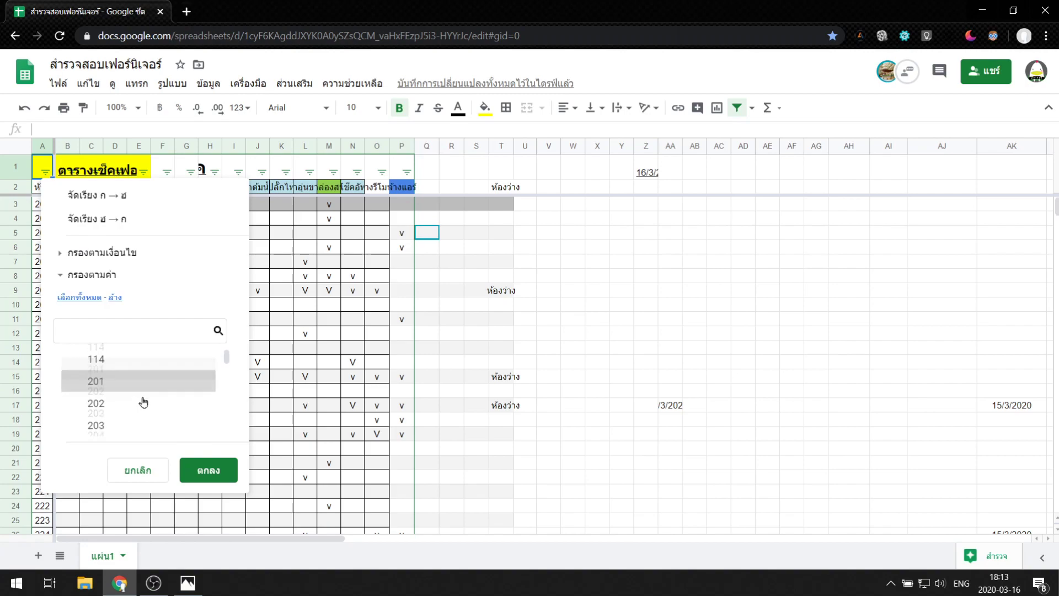
scroll(127, 378, "down", 1)
left_click(127, 375)
left_click(123, 387)
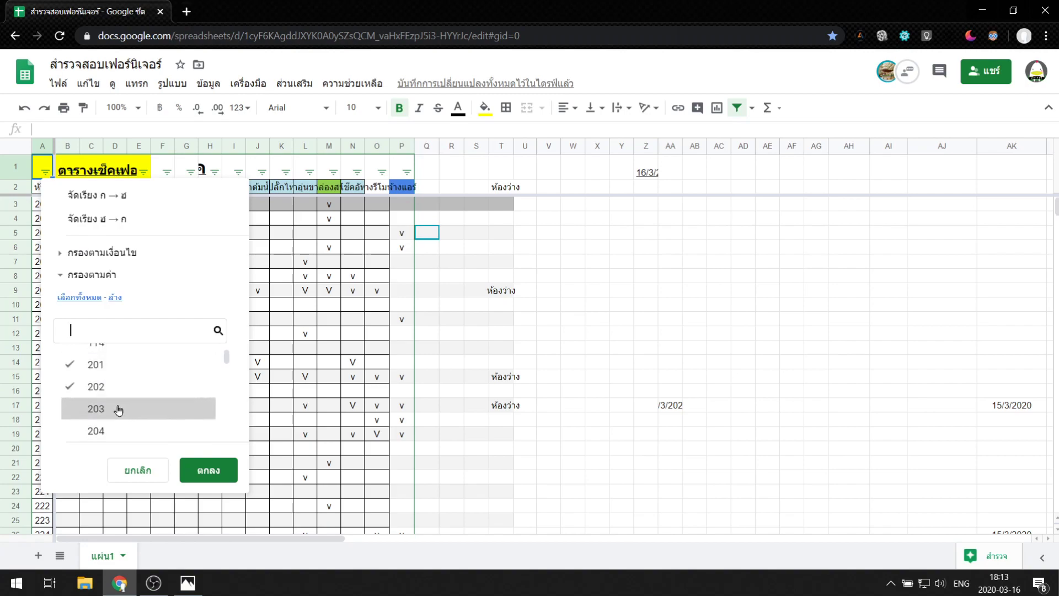
scroll(125, 413, "down", 3)
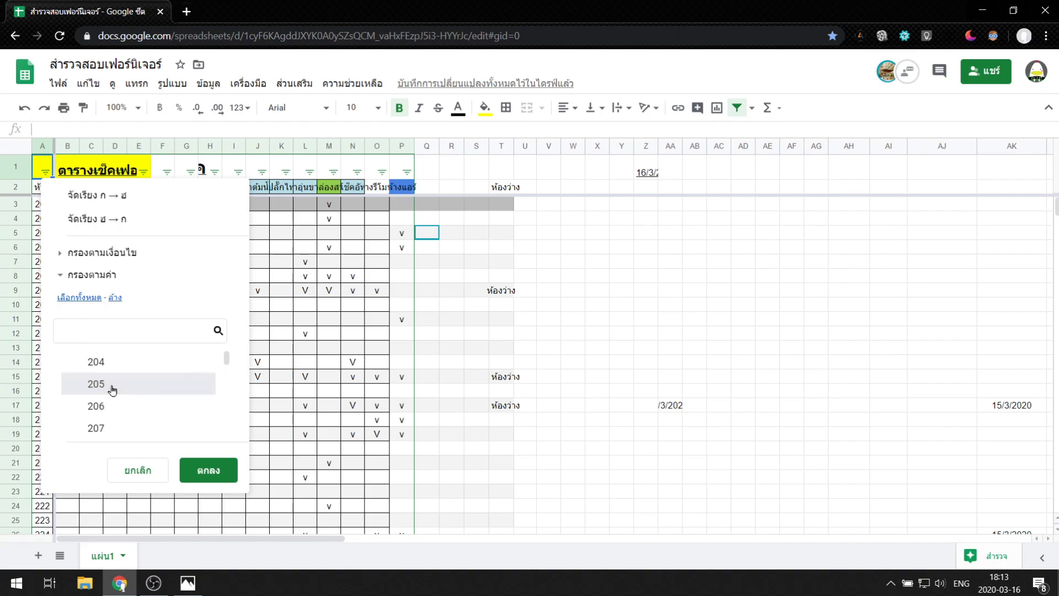
left_click(119, 387)
scroll(200, 387, "up", 3)
scroll(200, 386, "down", 3)
scroll(200, 386, "up", 3)
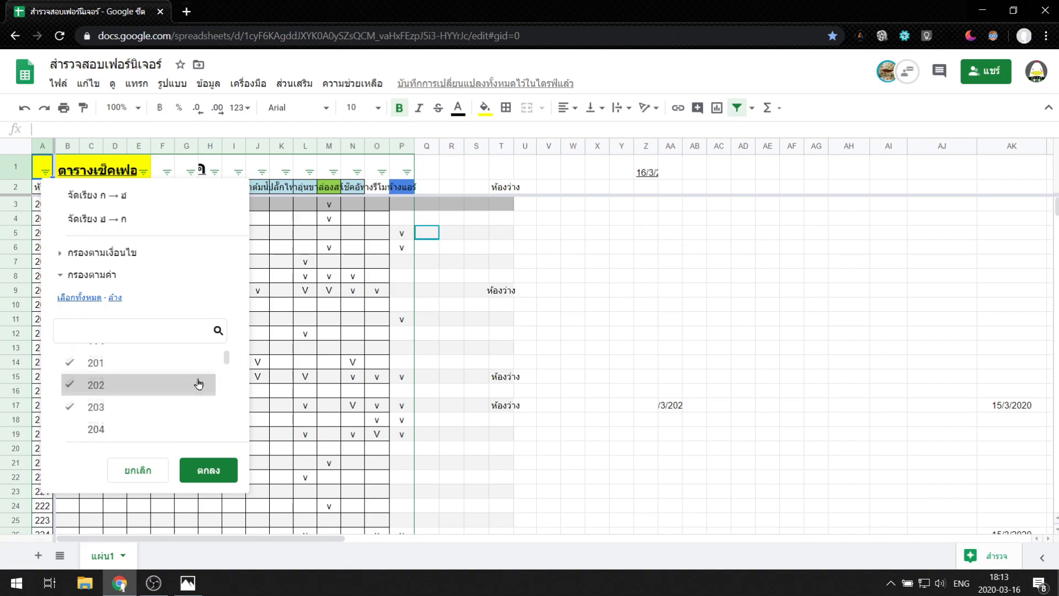
scroll(200, 386, "down", 3)
left_click(225, 472)
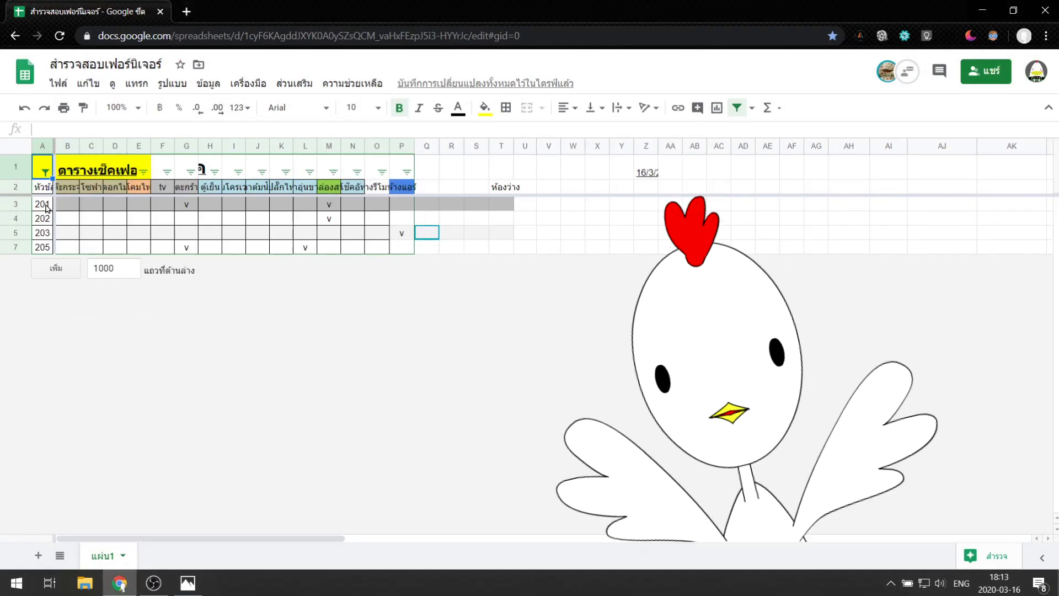
- Place the checklist photo beside the sheet and turn off the filter so rooms 201–223 reappear
key("super+Left")
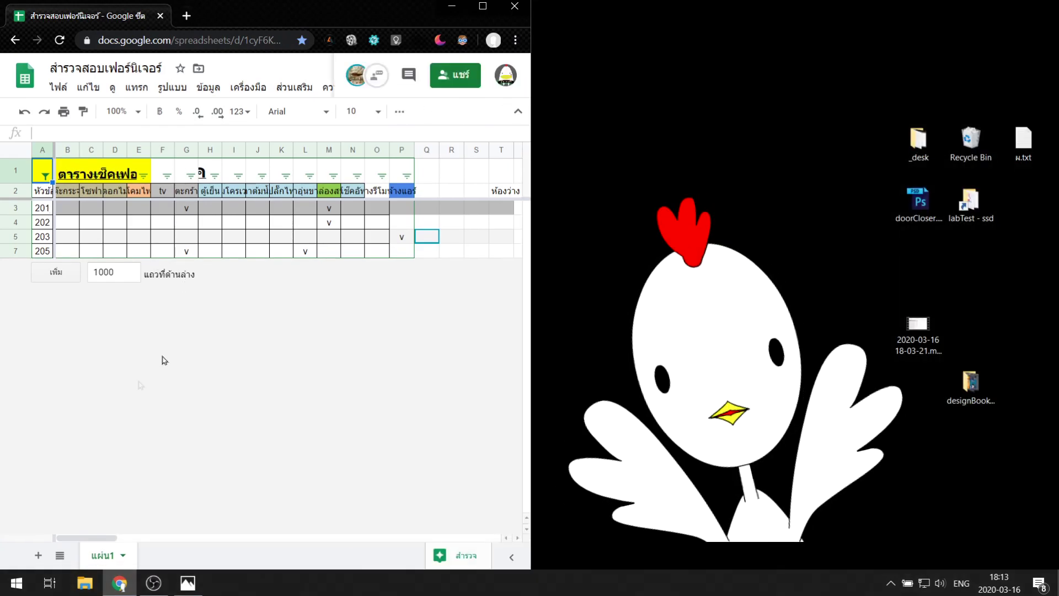
left_click(188, 583)
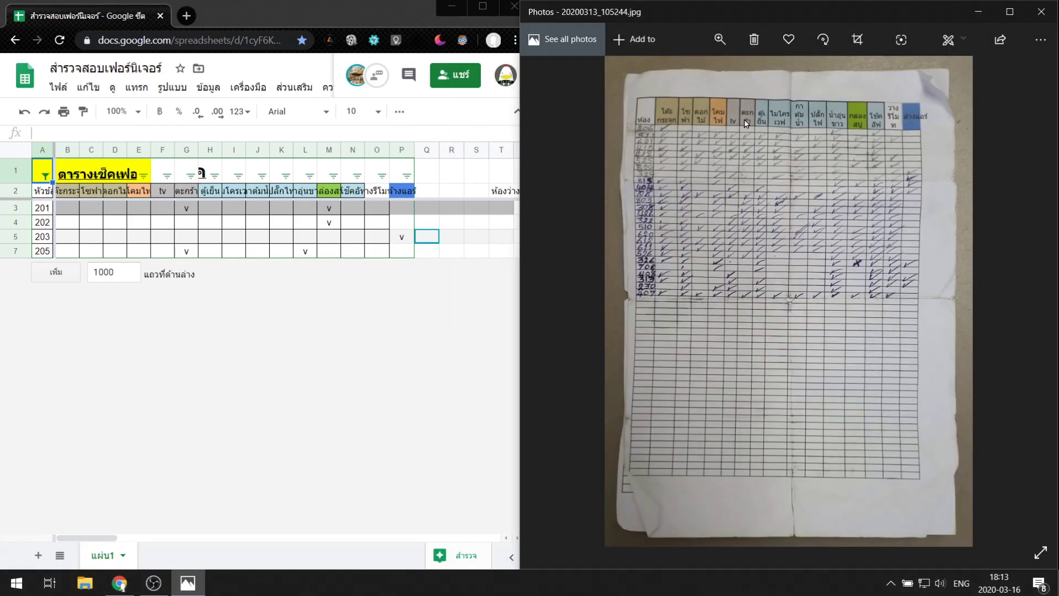
scroll(661, 191, "up", 3)
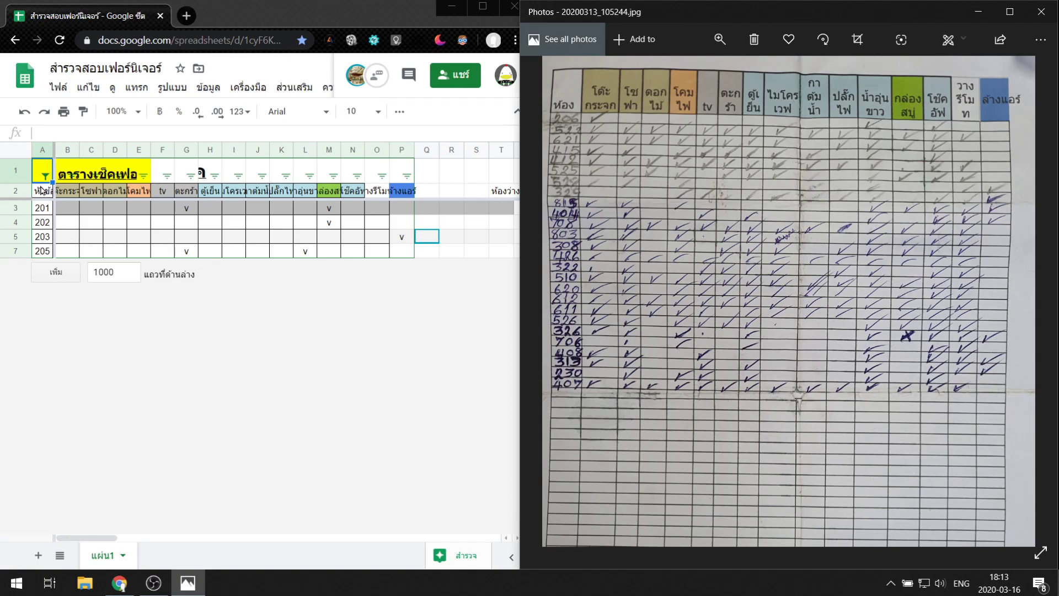
left_click(399, 112)
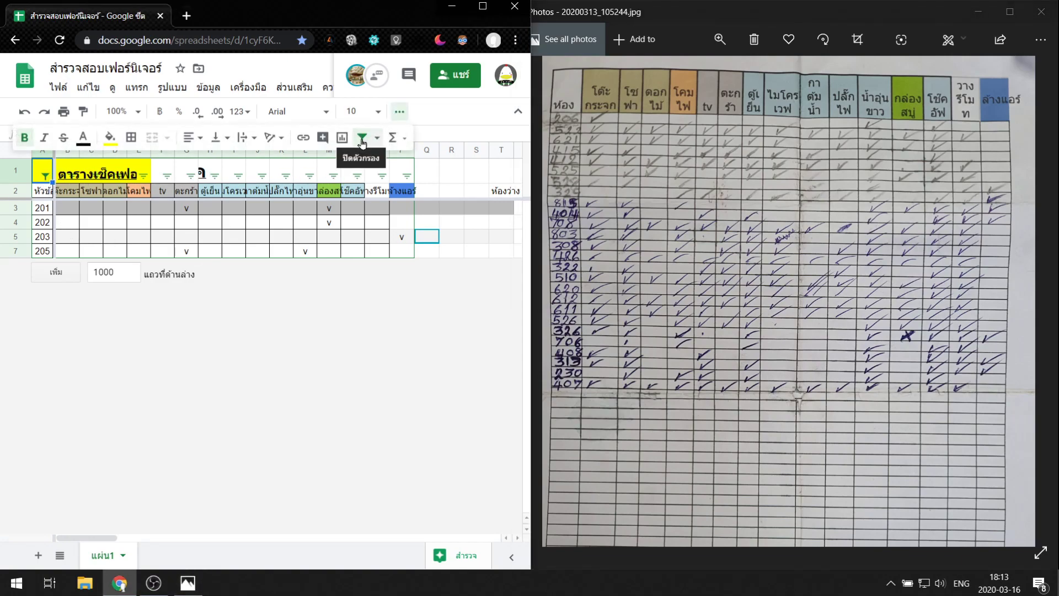
left_click(362, 138)
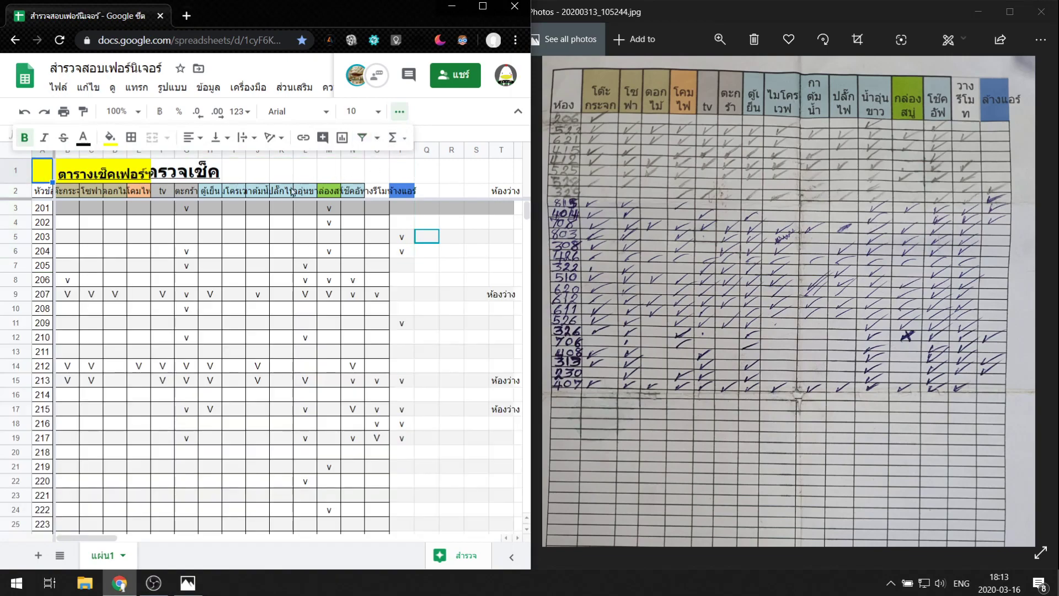
- Select columns A to P, create a fresh filter, and bring up column A's value list
left_click(154, 266)
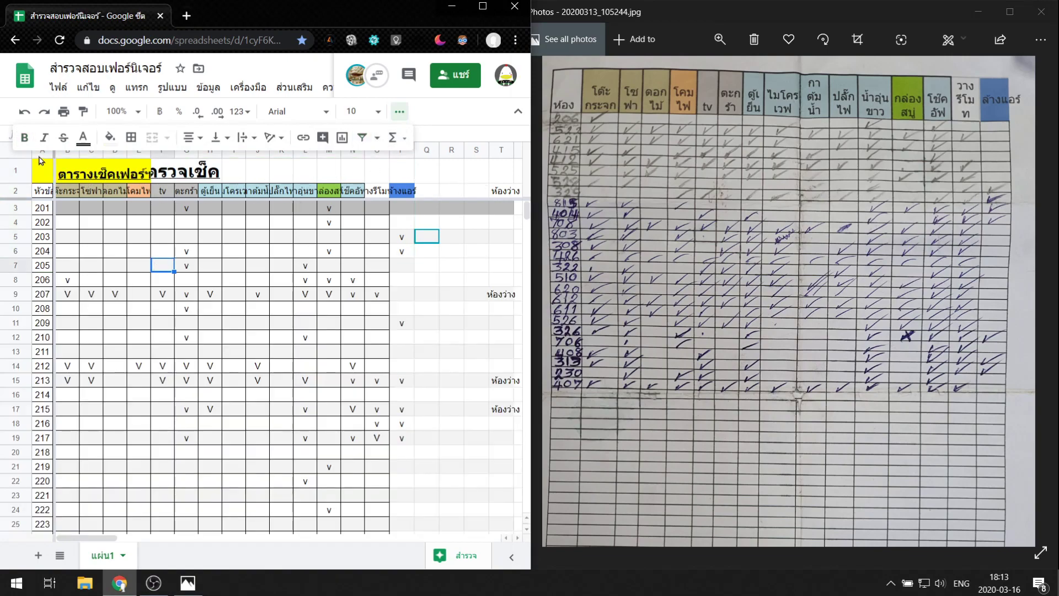
left_click(398, 114)
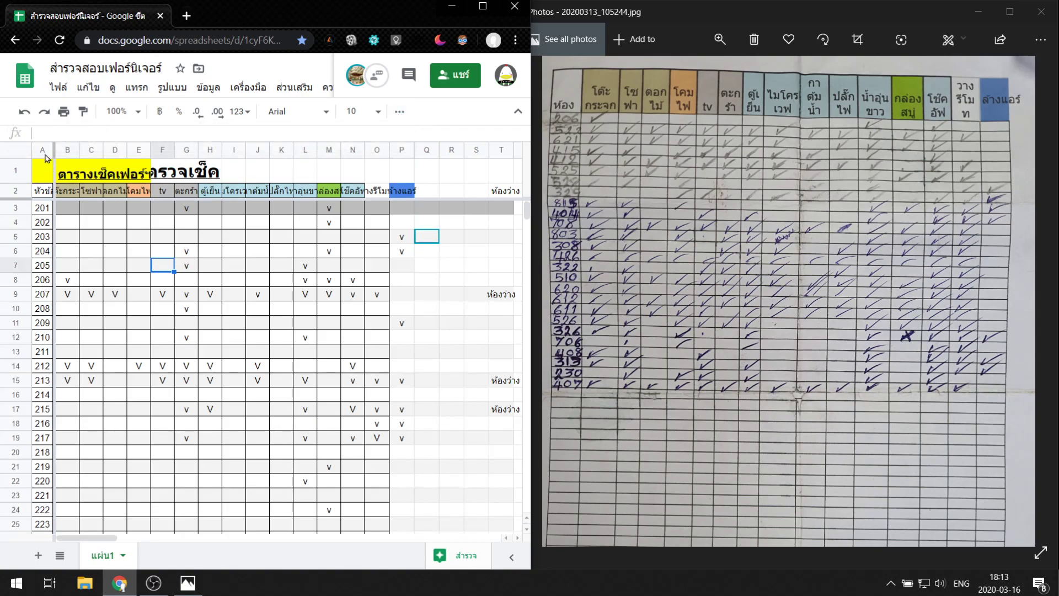
mouse_move(42, 150)
left_mouse_down()
mouse_move(405, 164)
mouse_move(497, 153)
left_mouse_up()
left_click(398, 111)
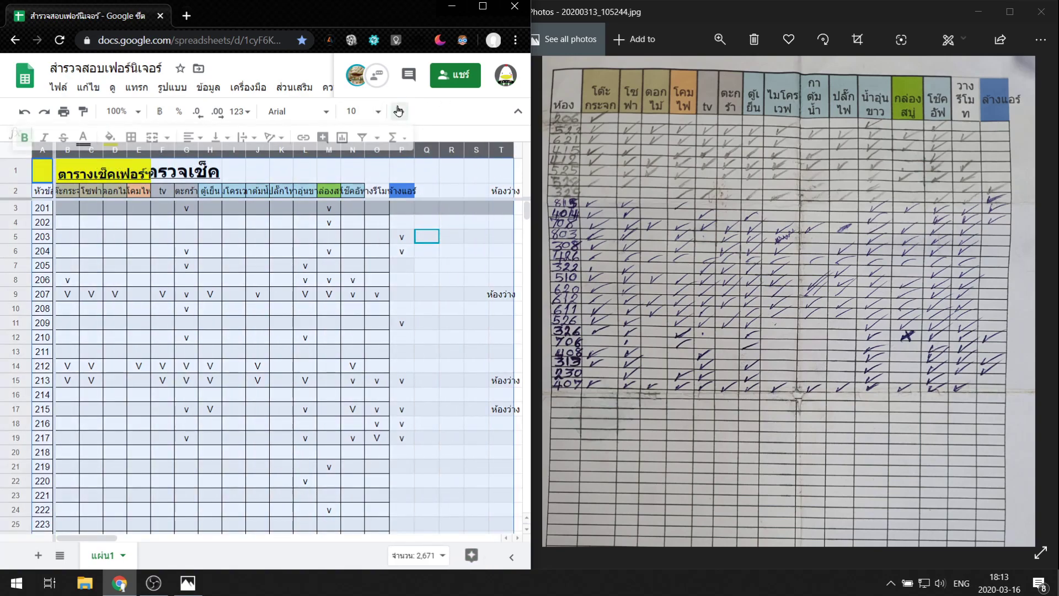
left_click(362, 136)
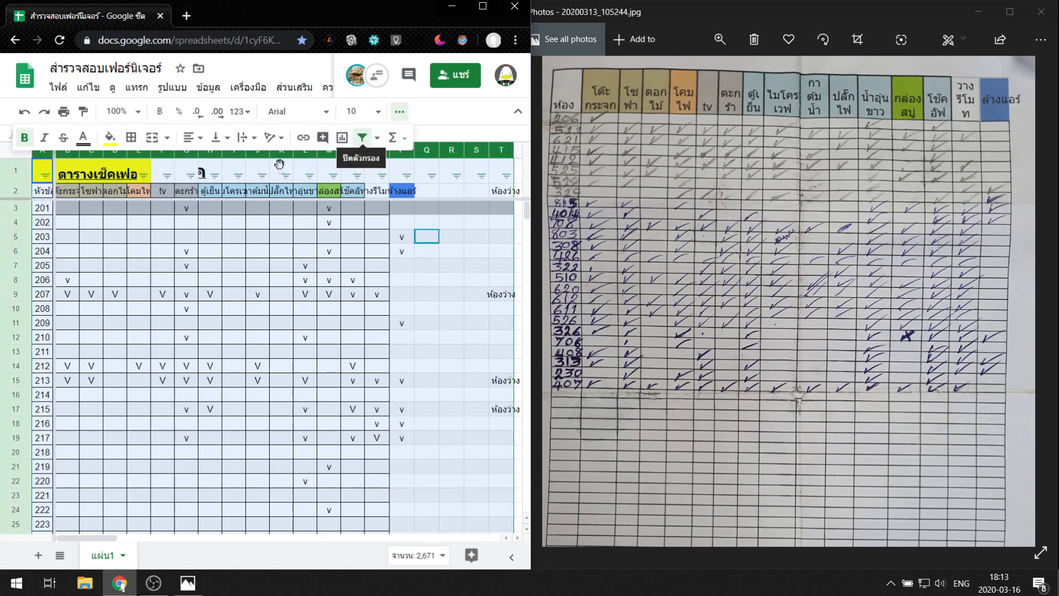
left_click(95, 225)
left_click(45, 175)
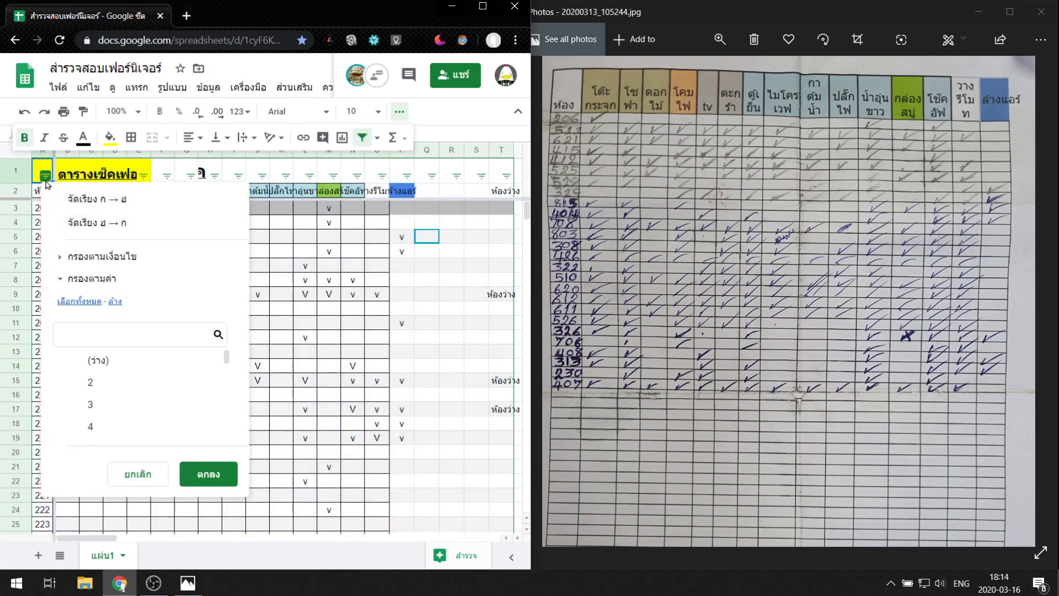
- Search for and tick rooms 206, 522 and 621 in column A's value list
left_click_drag(226, 358, 228, 426)
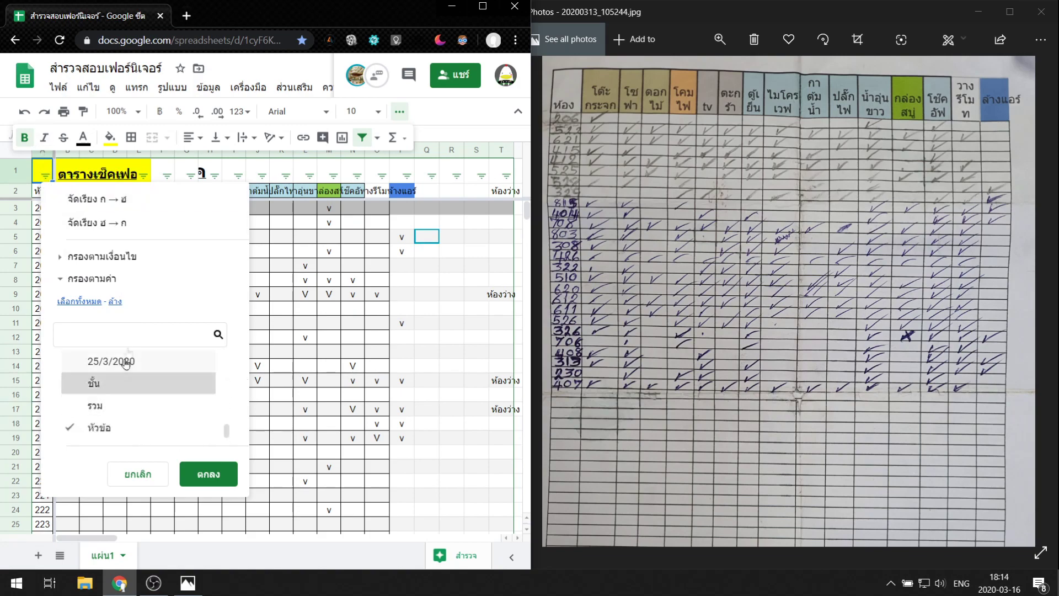
left_click_drag(228, 434, 228, 345)
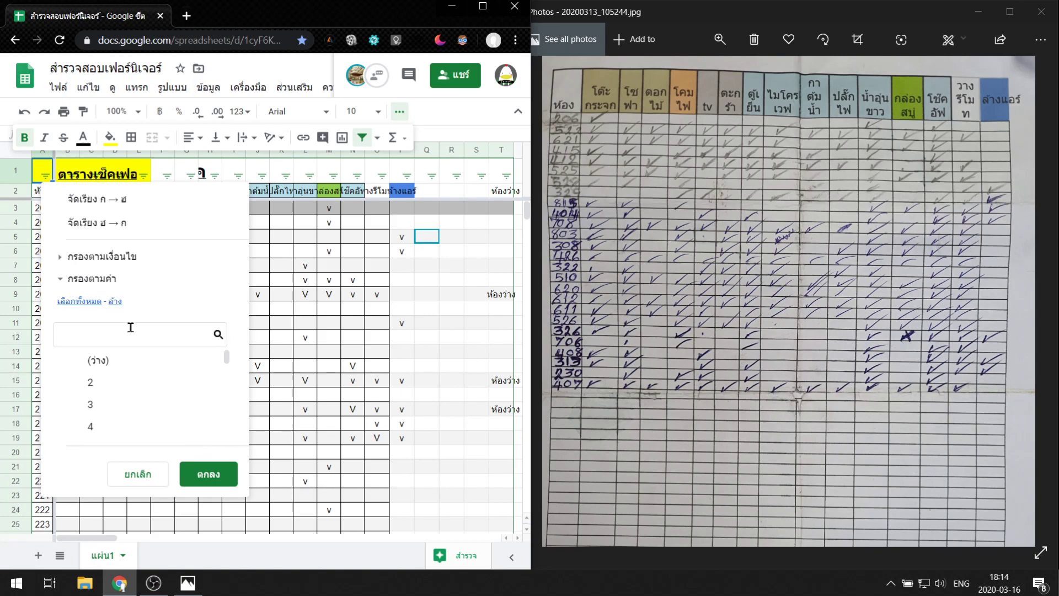
type("206")
left_click(118, 359)
key("BackSpace")
key("BackSpace")
key("BackSpace")
type("5")
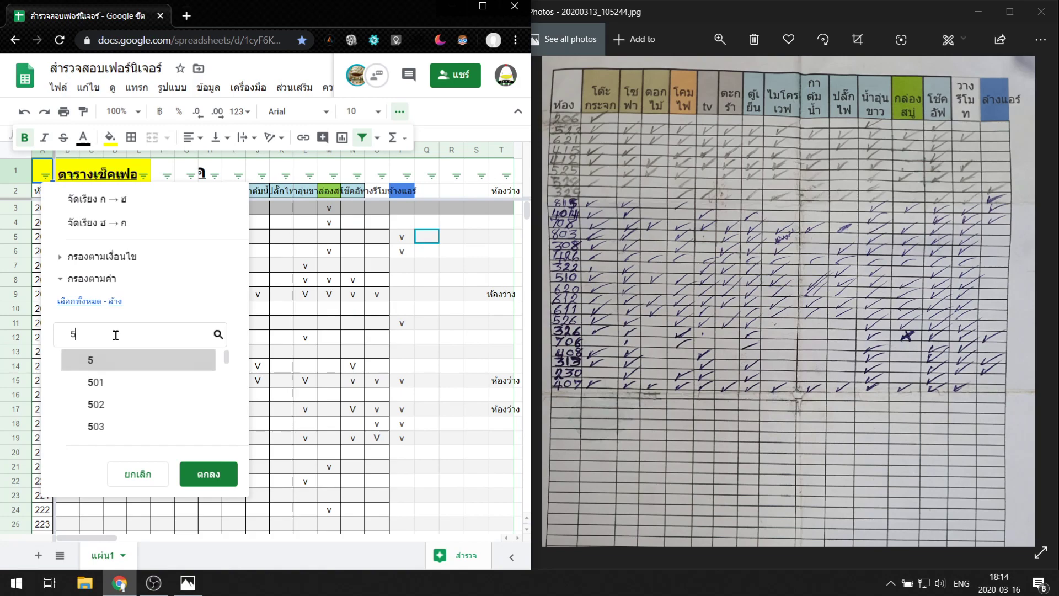
type("22")
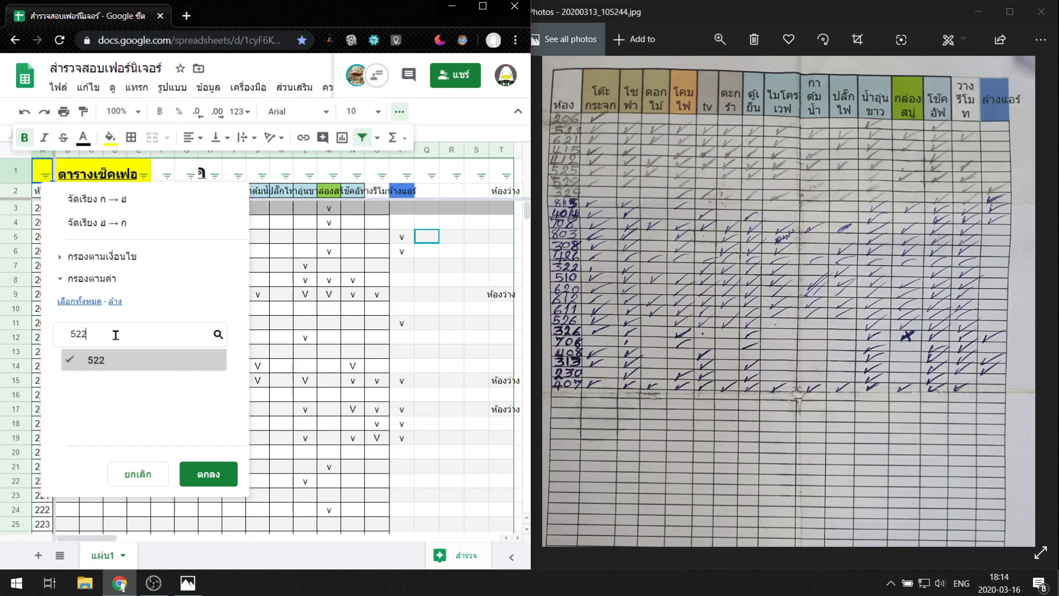
key("BackSpace")
- Also tick rooms 415 and 412, then apply the room filter
key("BackSpace")
key("BackSpace")
type("62")
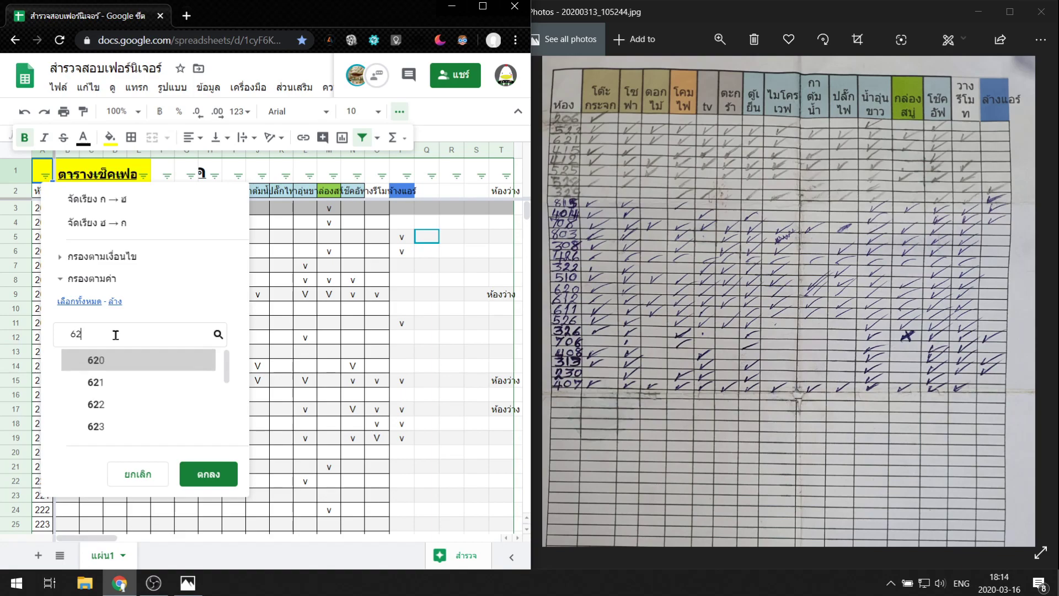
type("1")
key("Return")
key("BackSpace")
key("BackSpace")
key("BackSpace")
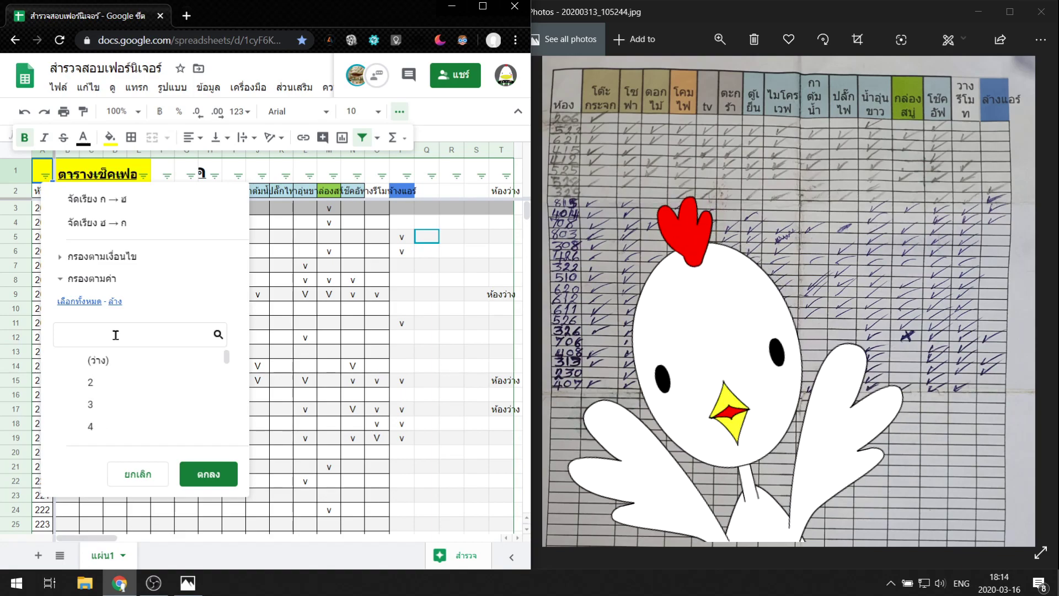
type("415")
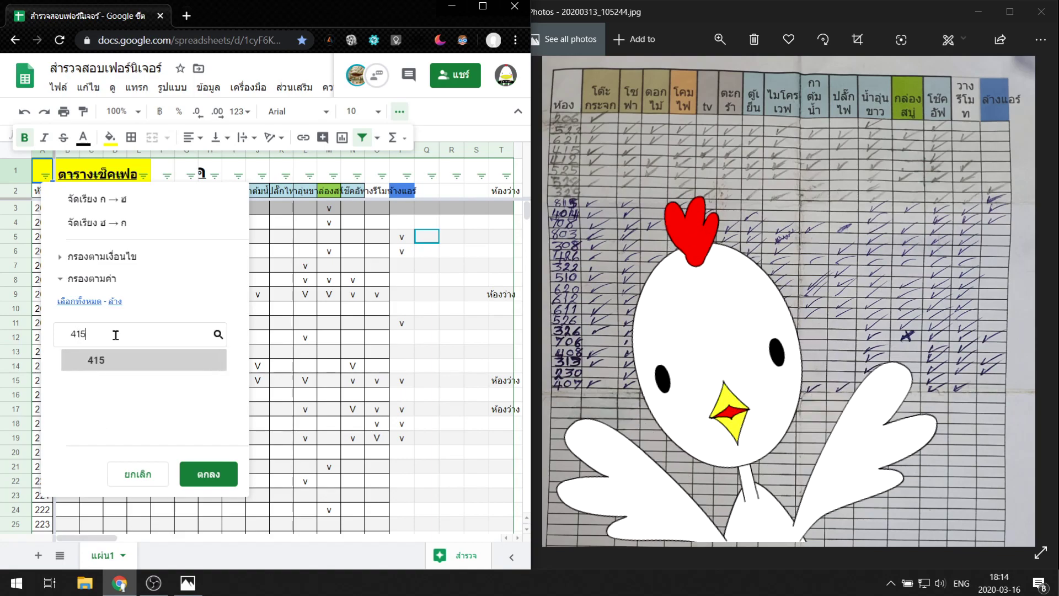
key("Return")
key("BackSpace")
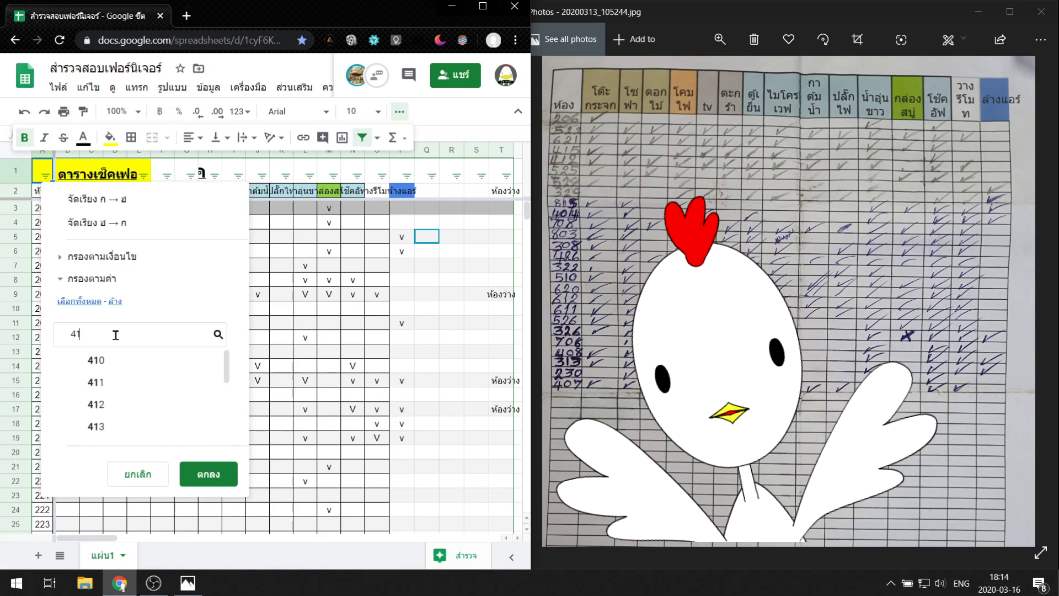
key("Down")
key("Down")
key("Down")
key("Up")
key("Up")
key("Up")
key("Up")
key("Up")
key("Down")
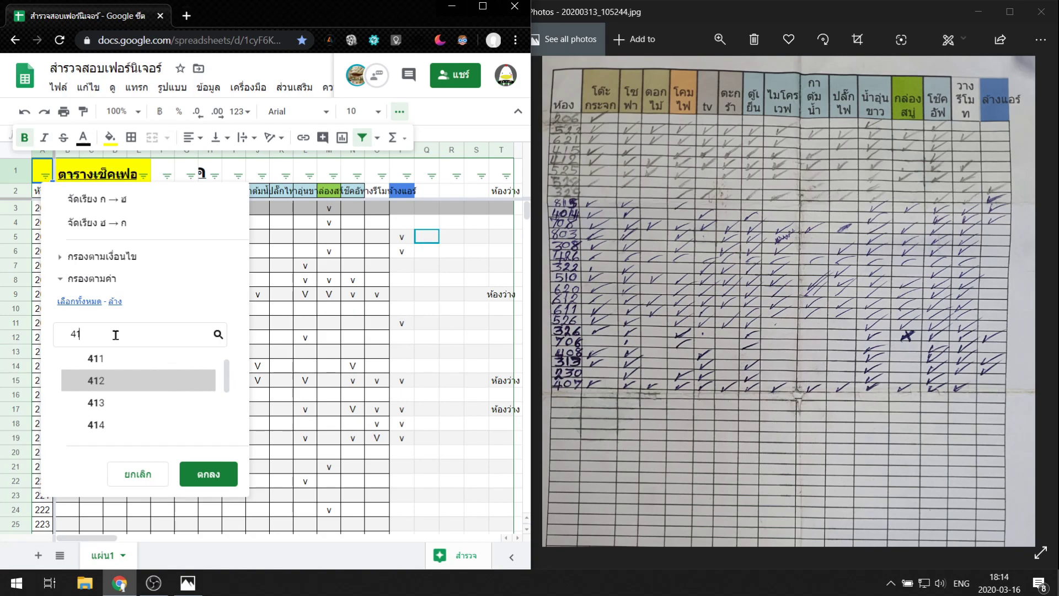
key("Up")
key("Up")
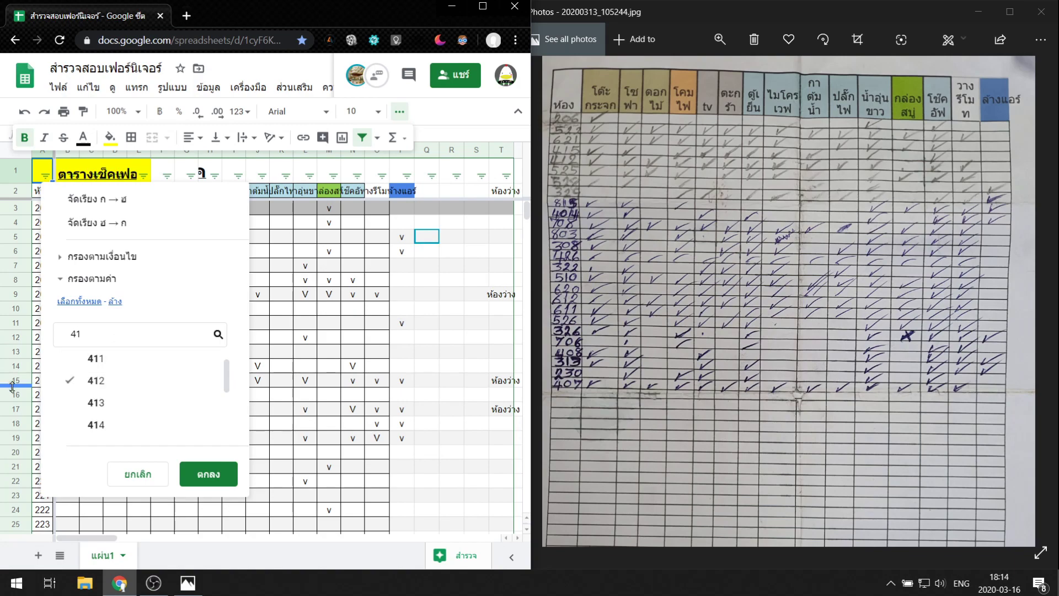
scroll(113, 393, "up", 1)
scroll(121, 396, "down", 3)
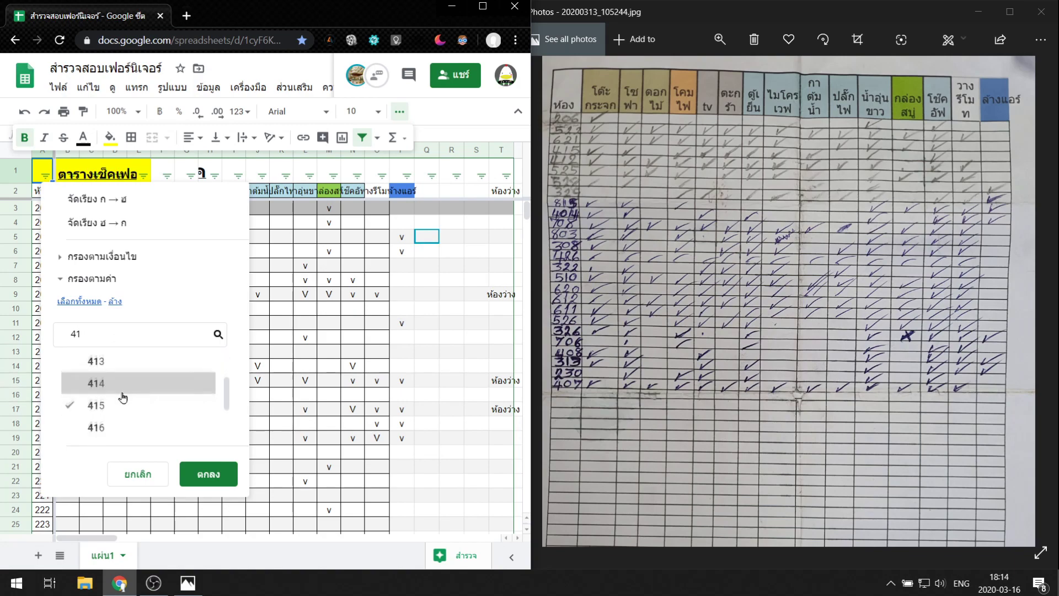
left_click(208, 476)
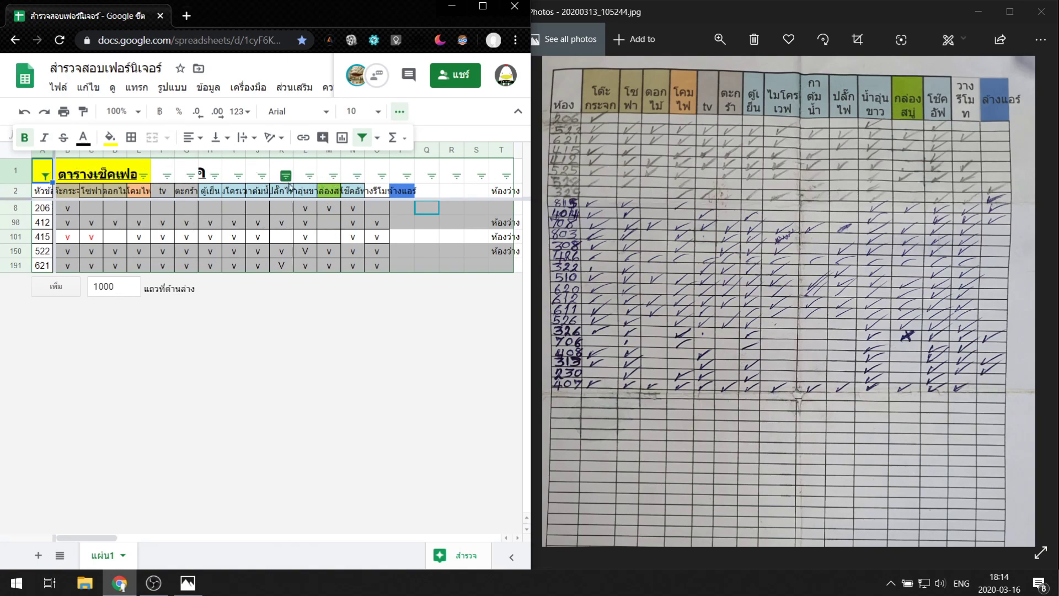
- Filter column M to (Blanks) only, leaving rooms 412 and 415 visible
left_click(333, 176)
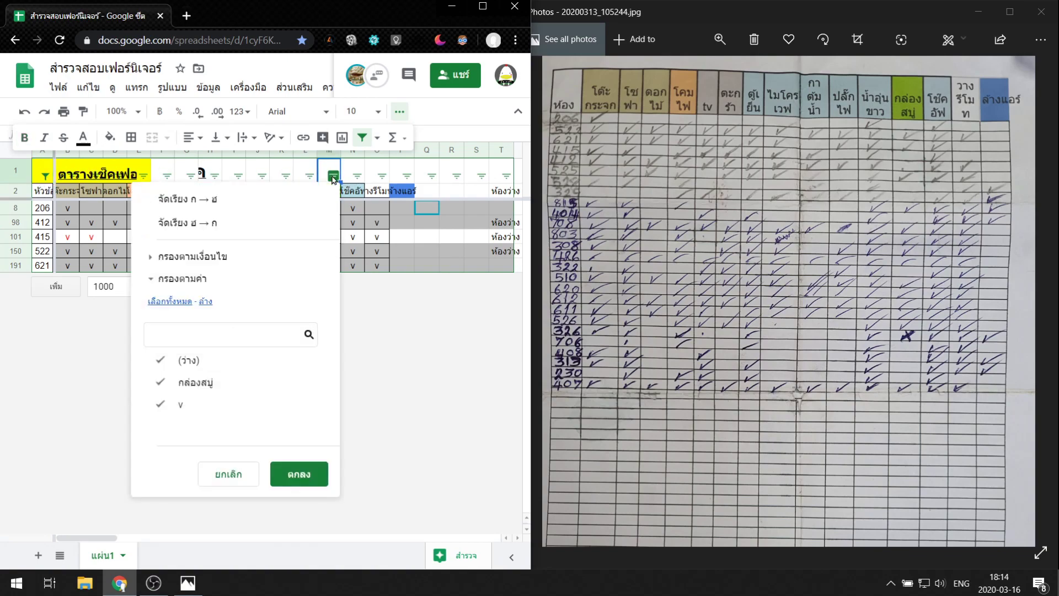
left_click(377, 265)
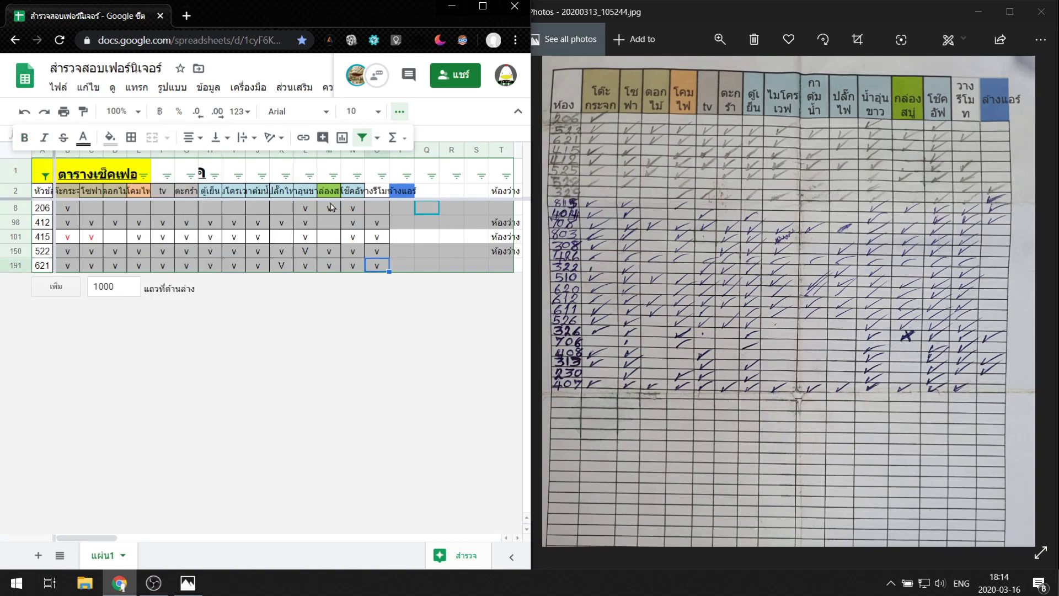
left_click(331, 207)
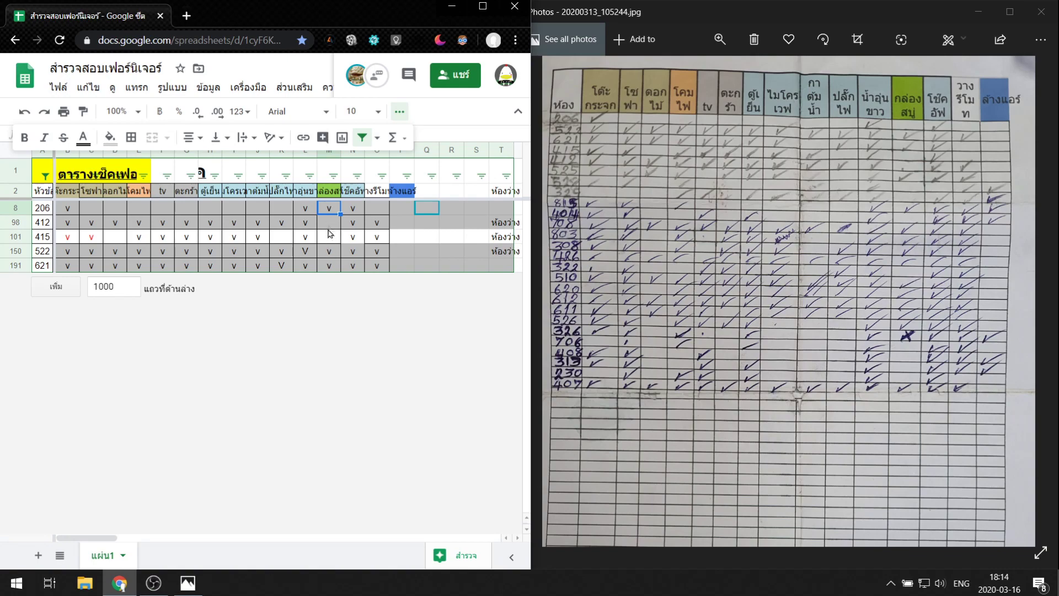
left_click(334, 179)
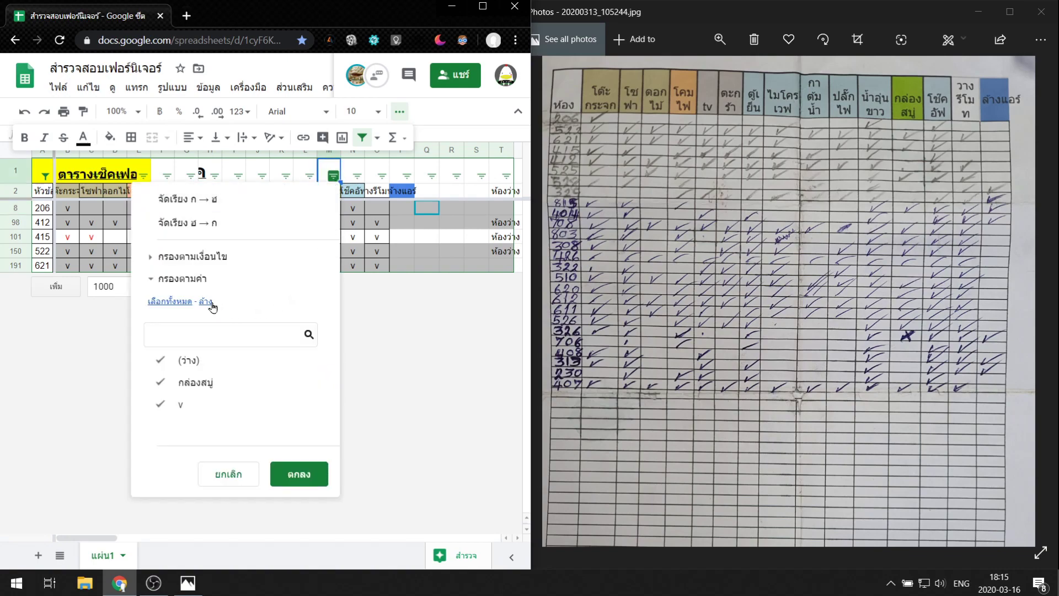
left_click(206, 302)
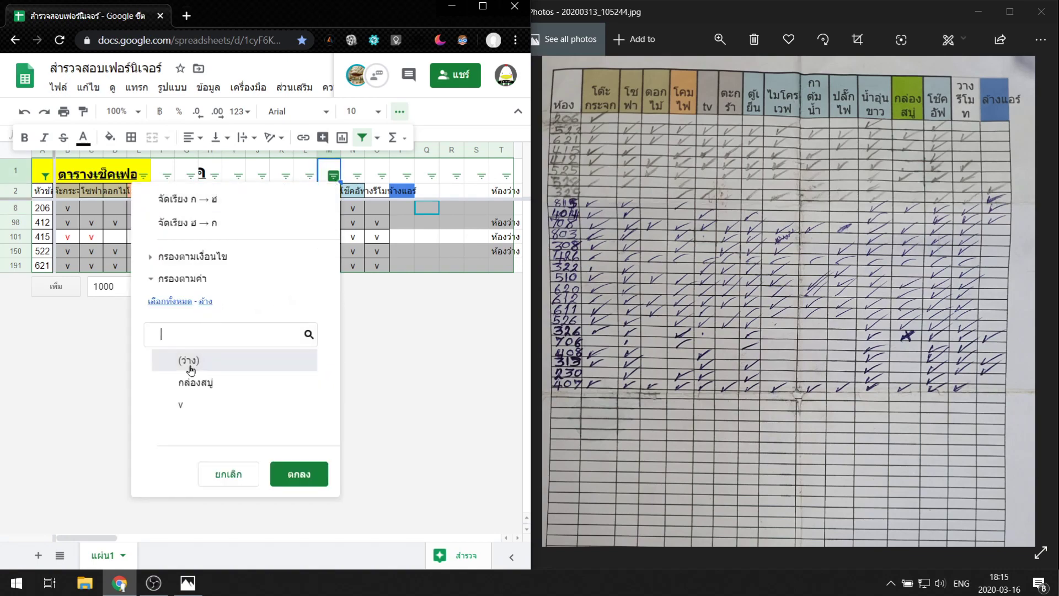
left_click(190, 361)
left_click(309, 477)
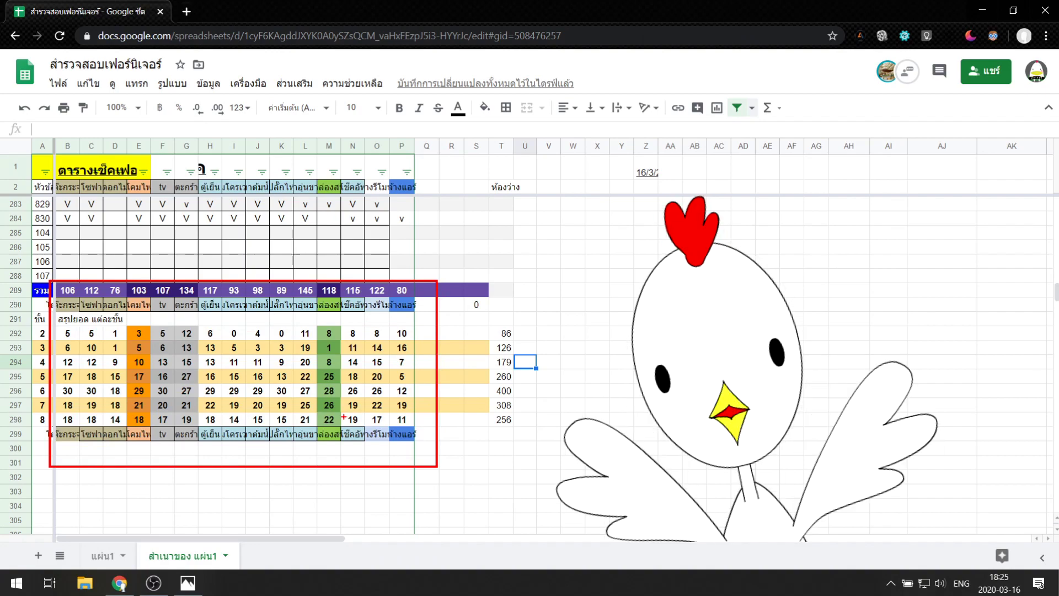
- On the 'สำเนาของ แผ่น1' tab, select totals B289:P289 and bring up its context menu
left_click(100, 557)
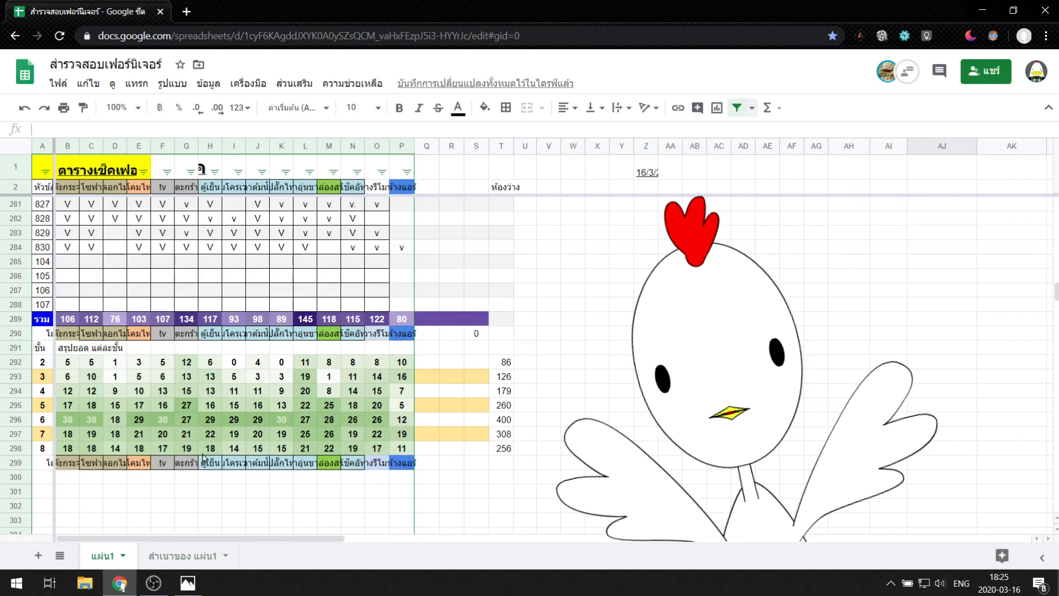
left_click(166, 554)
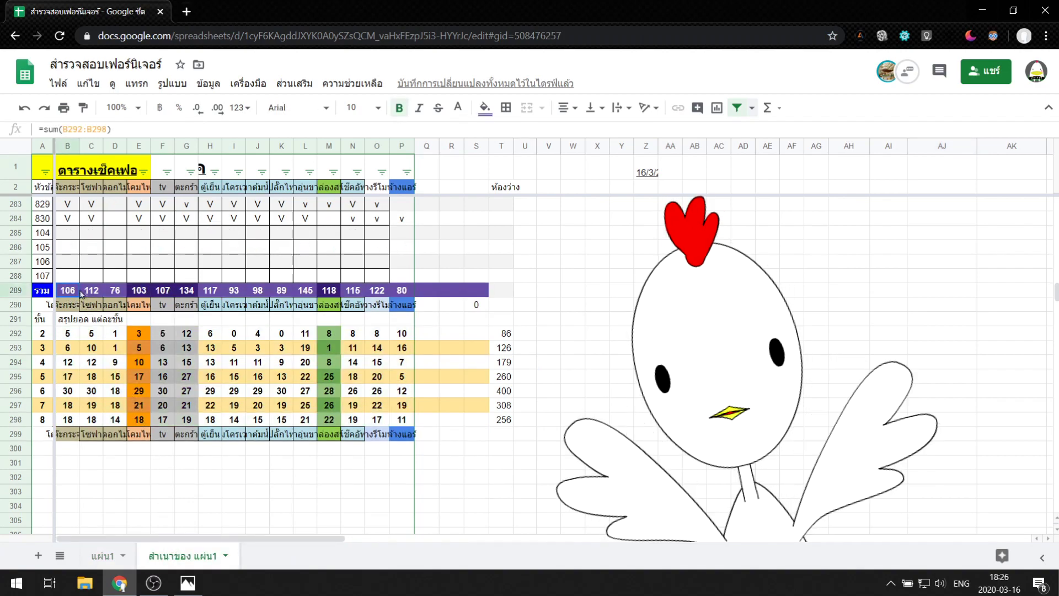
left_click_drag(67, 290, 413, 292)
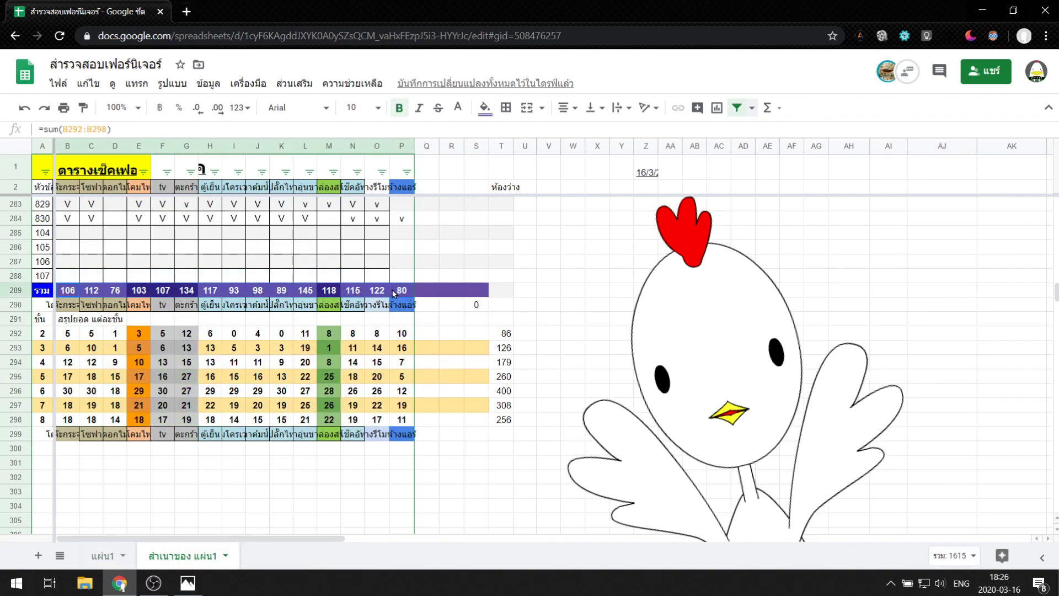
right_click(392, 291)
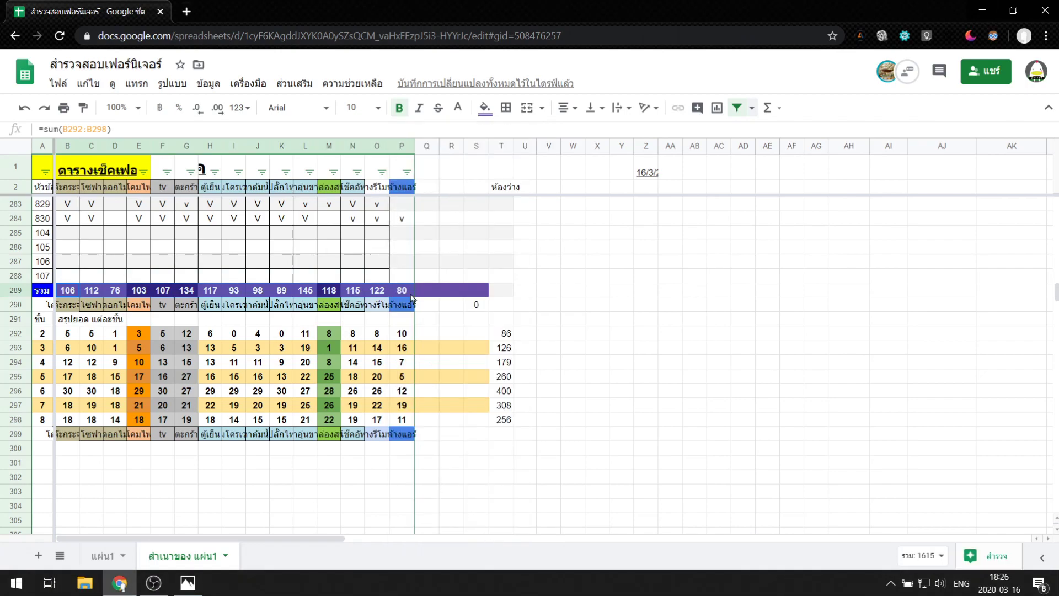
right_click(411, 295)
- Give B289:P289 a colour scale from light purple minpoint to dark purple 2 maxpoint
left_click(505, 533)
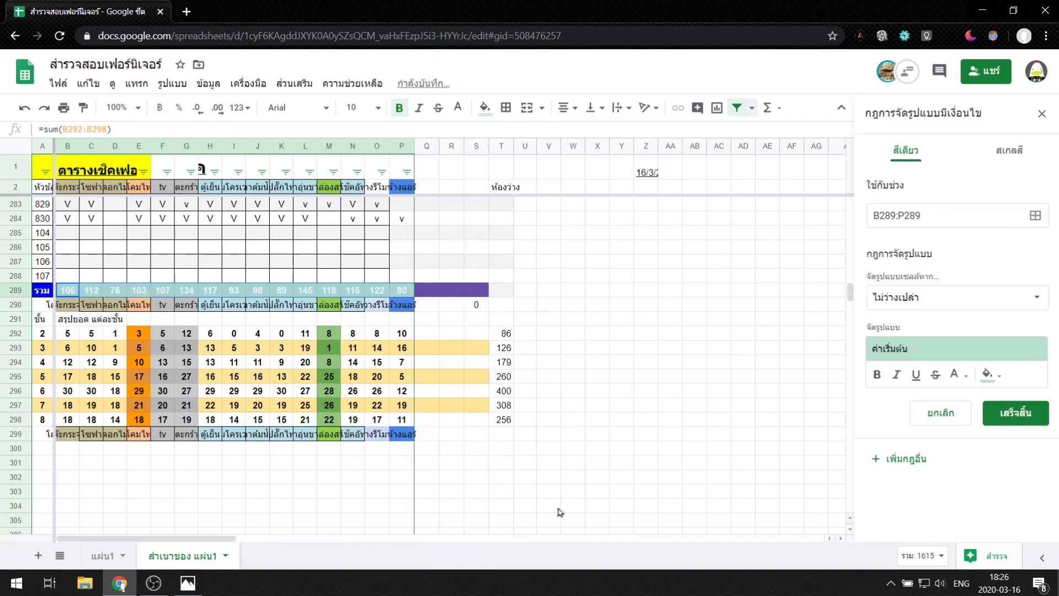
left_click(1009, 157)
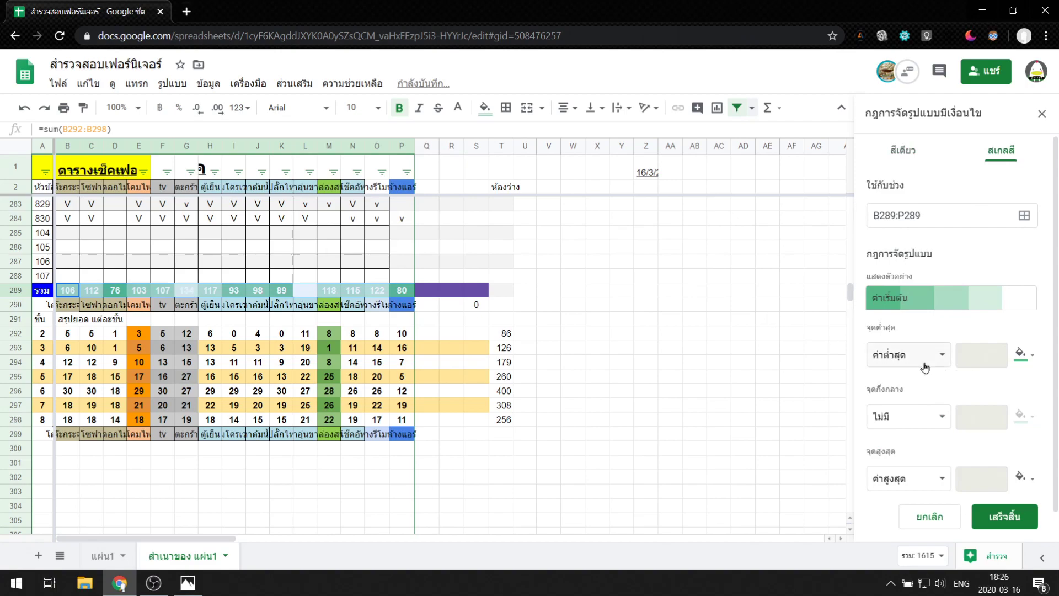
left_click(1021, 353)
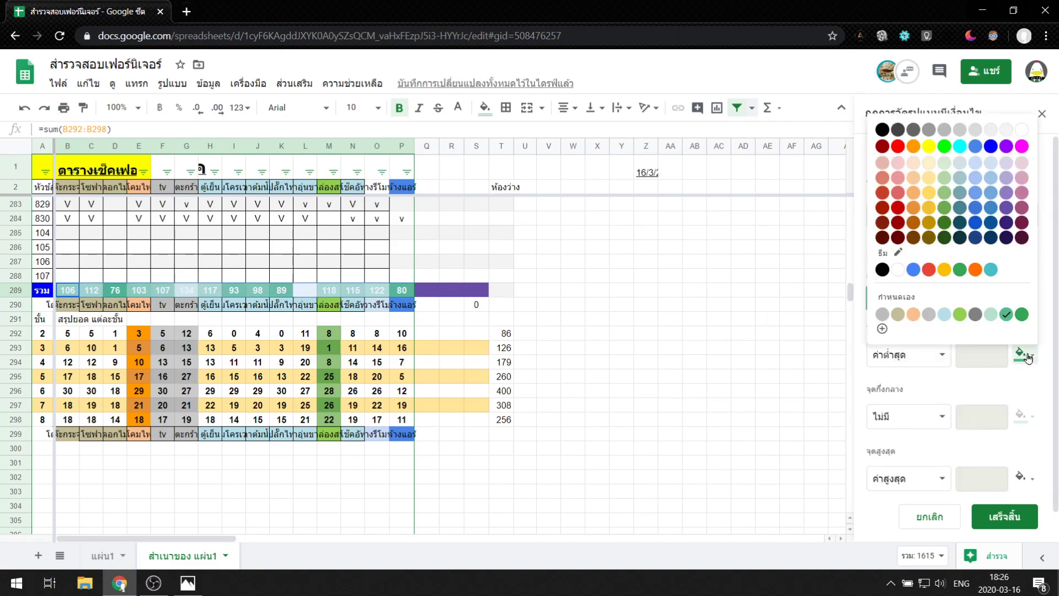
left_click(1009, 178)
left_click(1020, 478)
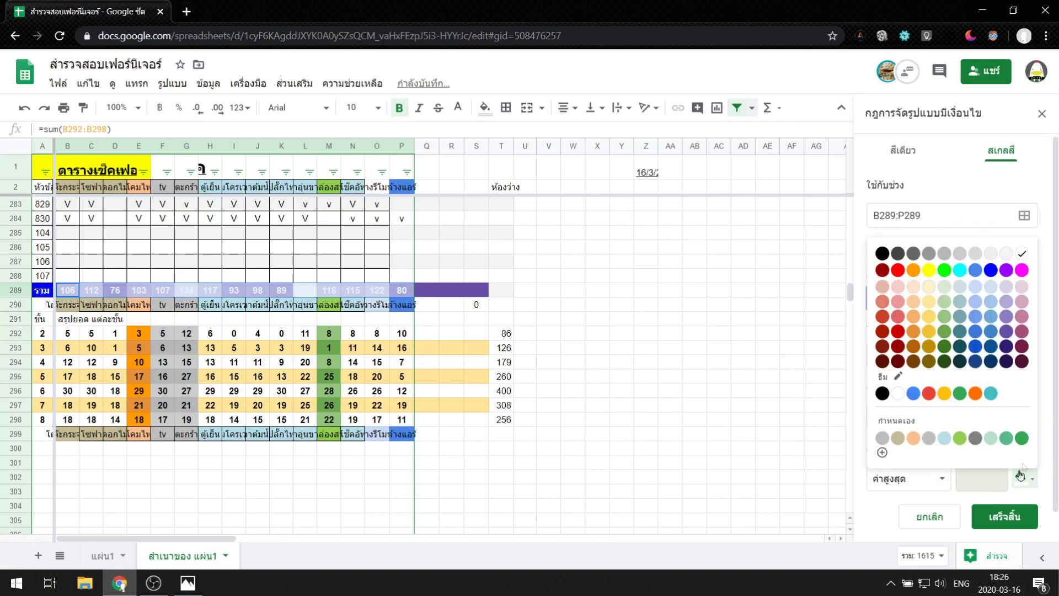
left_click(1005, 350)
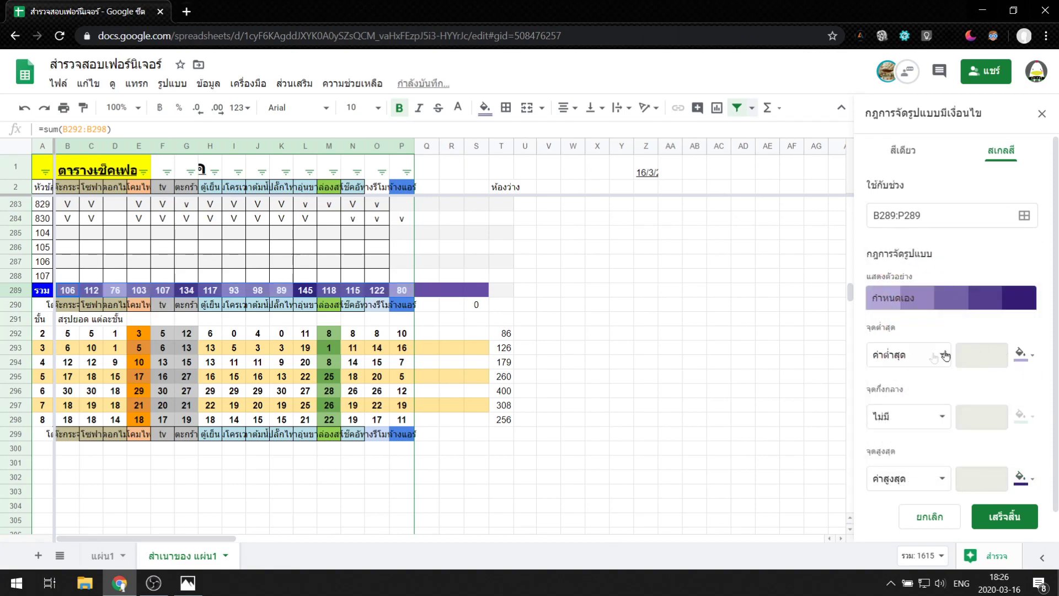
left_click(1042, 114)
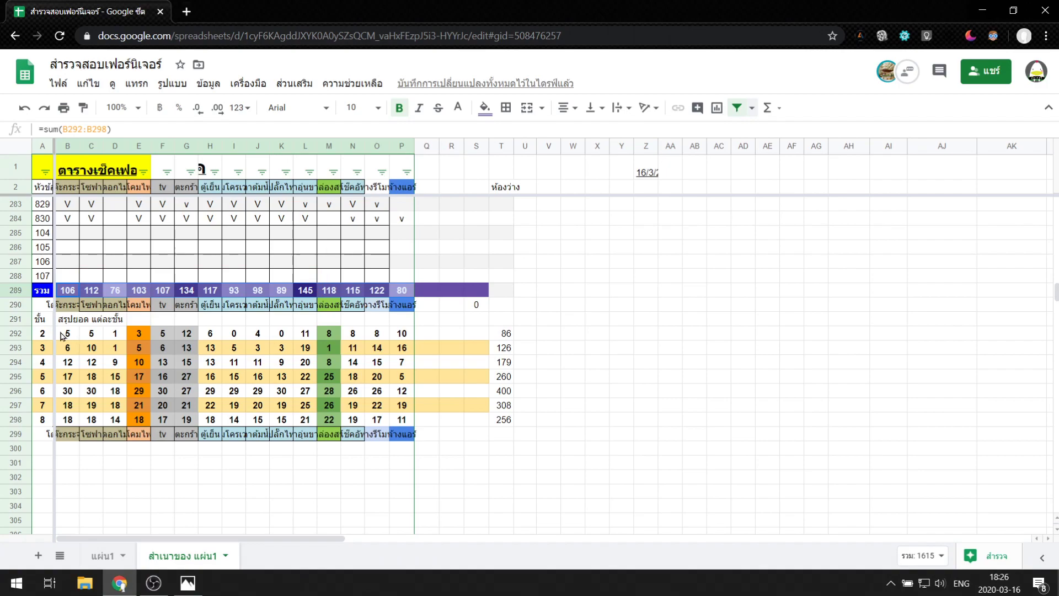
- Apply a colour scale to B292:P298 running from a pale minpoint to a green maxpoint
left_click_drag(62, 335, 402, 422)
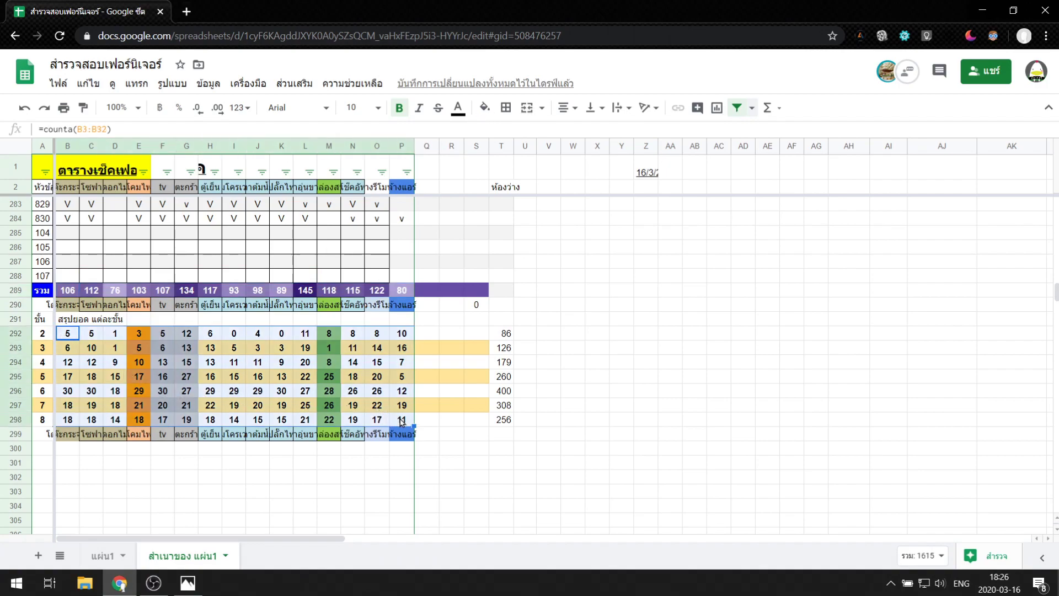
right_click(364, 352)
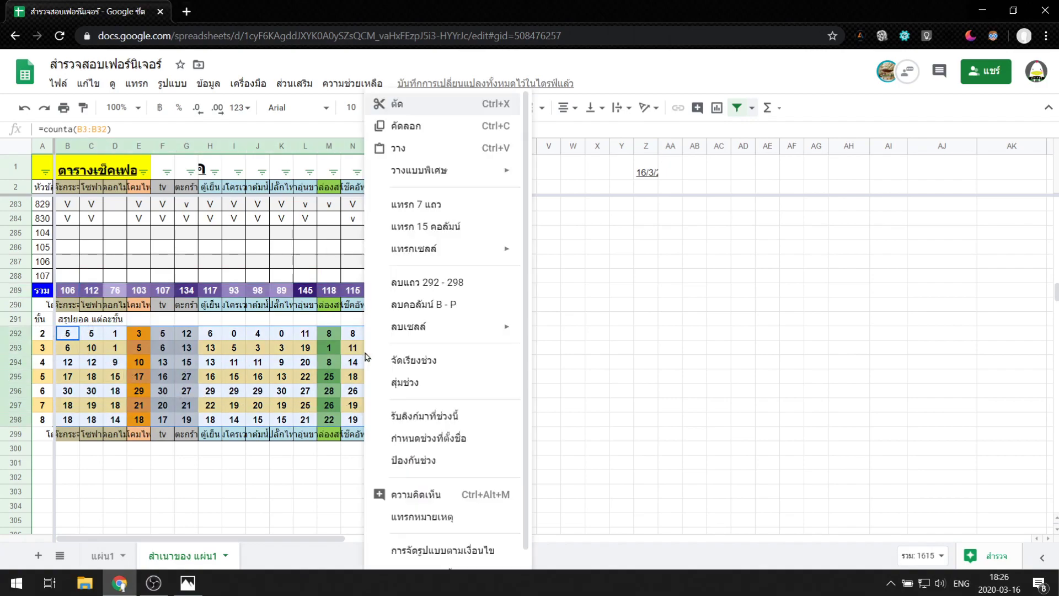
left_click(438, 551)
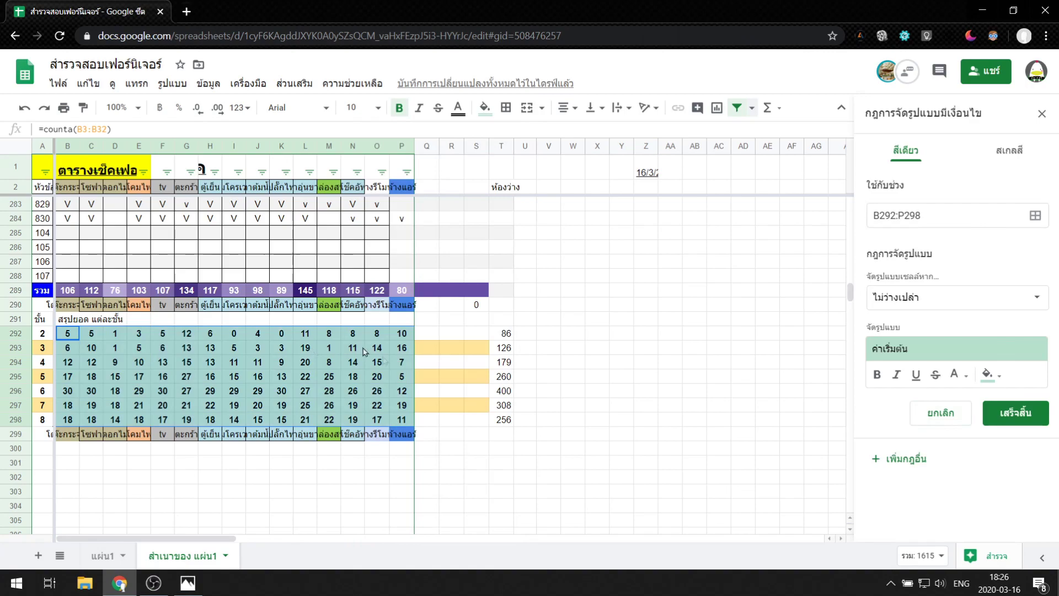
left_click(1011, 157)
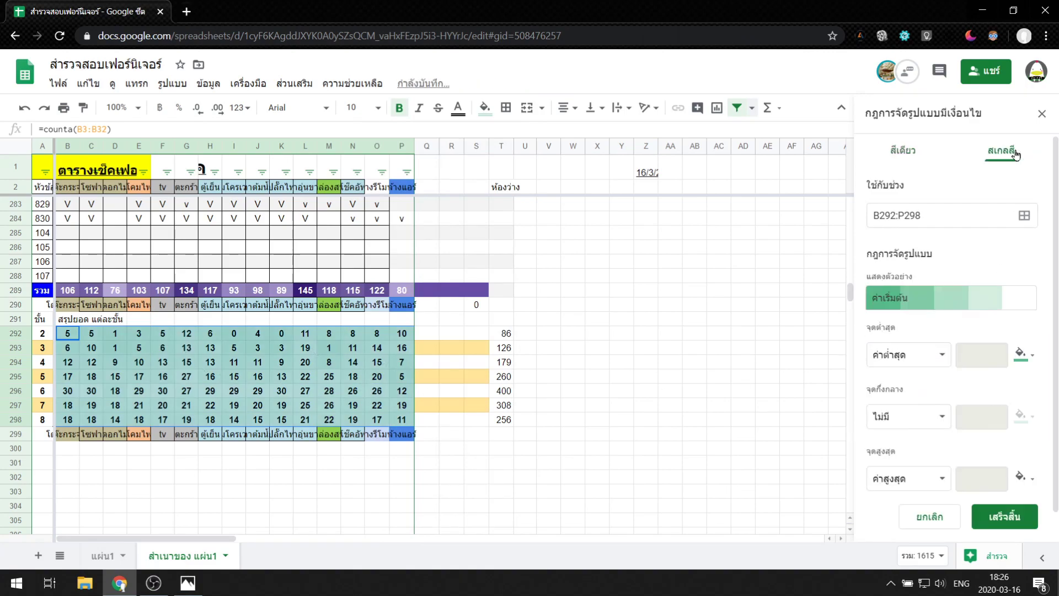
left_click(1020, 357)
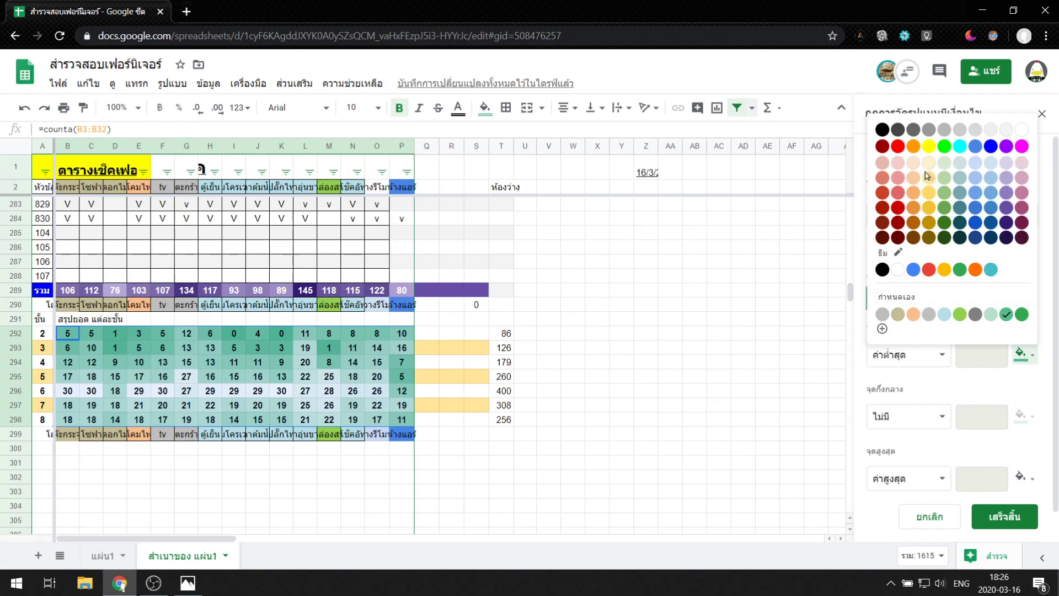
left_click(944, 163)
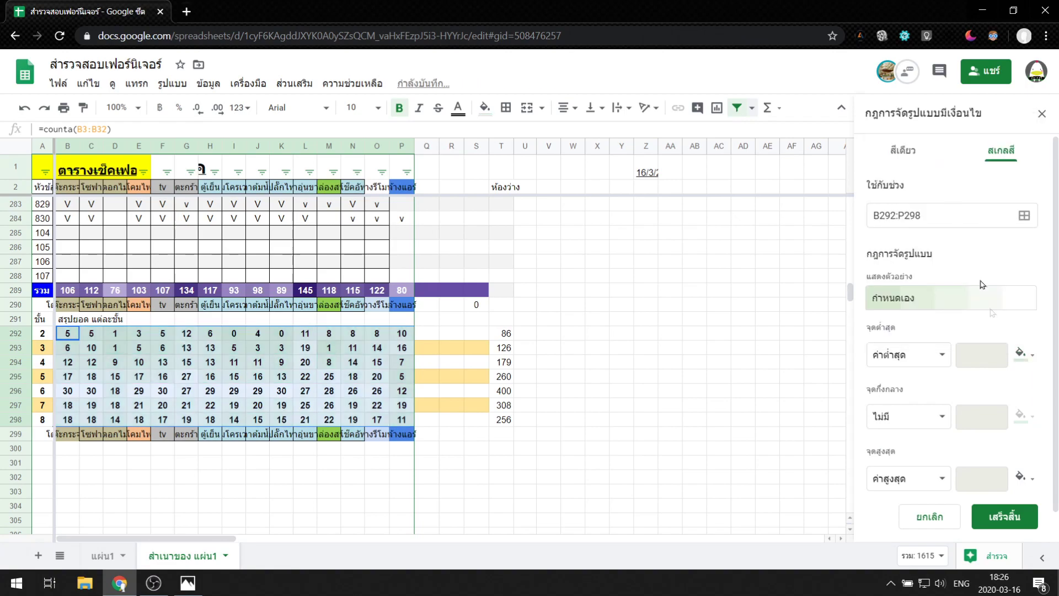
left_click(1022, 478)
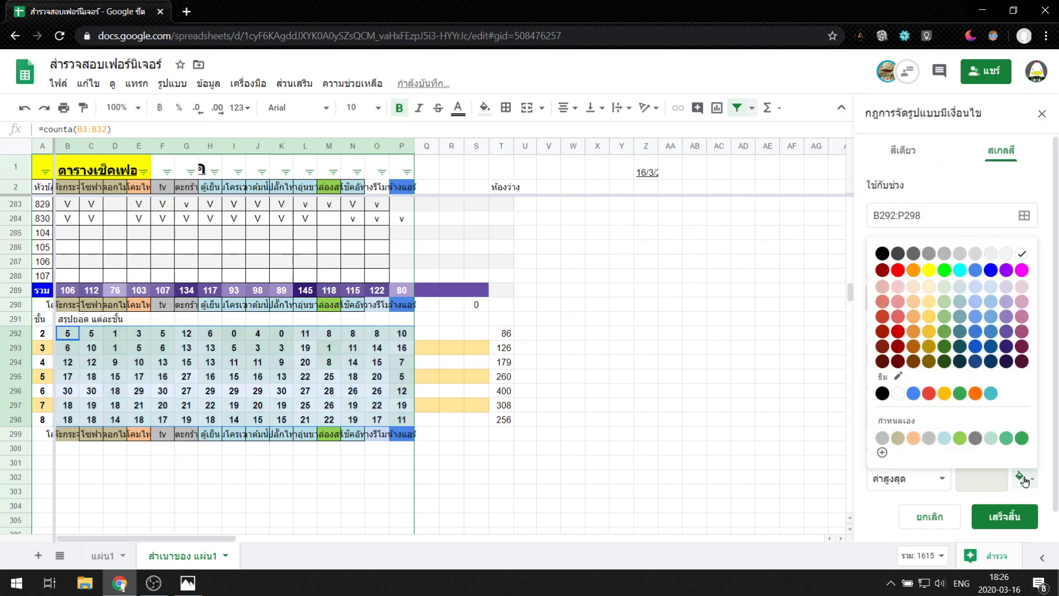
left_click(1013, 439)
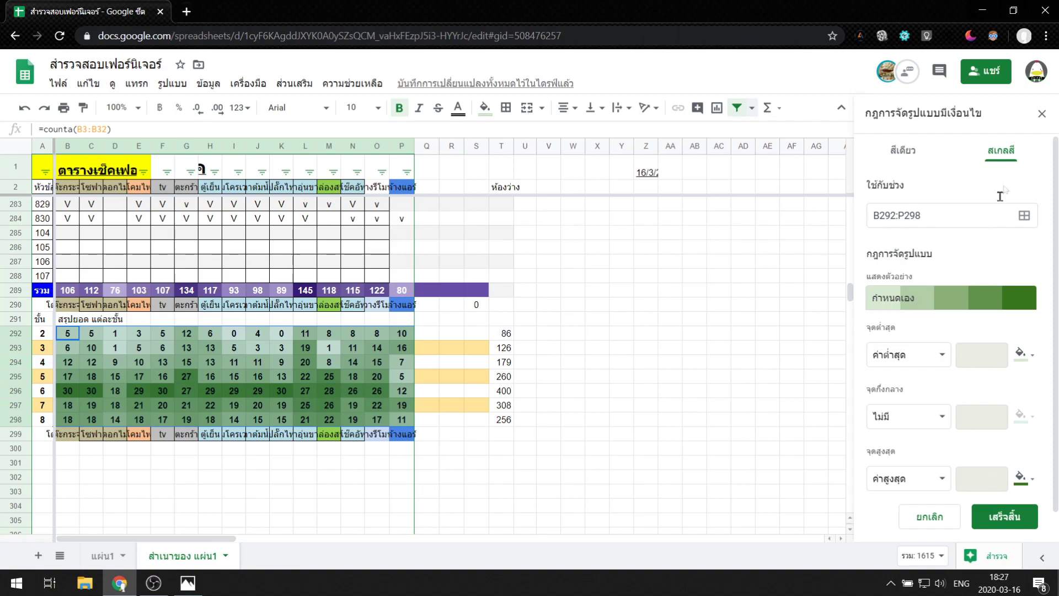
left_click(1041, 114)
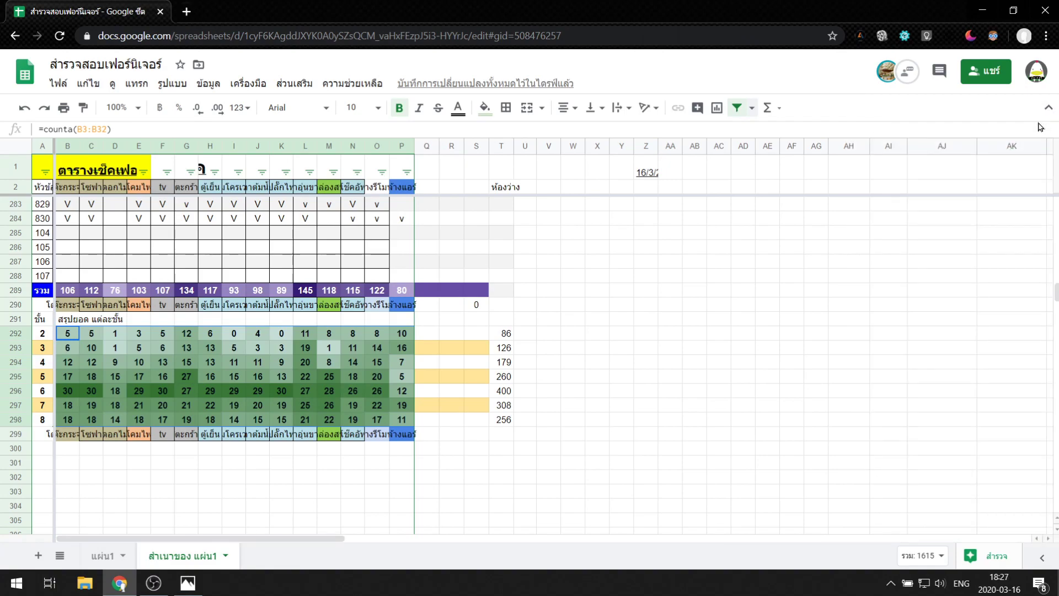
- Add a 'Greater than or equal to 30' rule on B292:P298 with white text
right_click(104, 365)
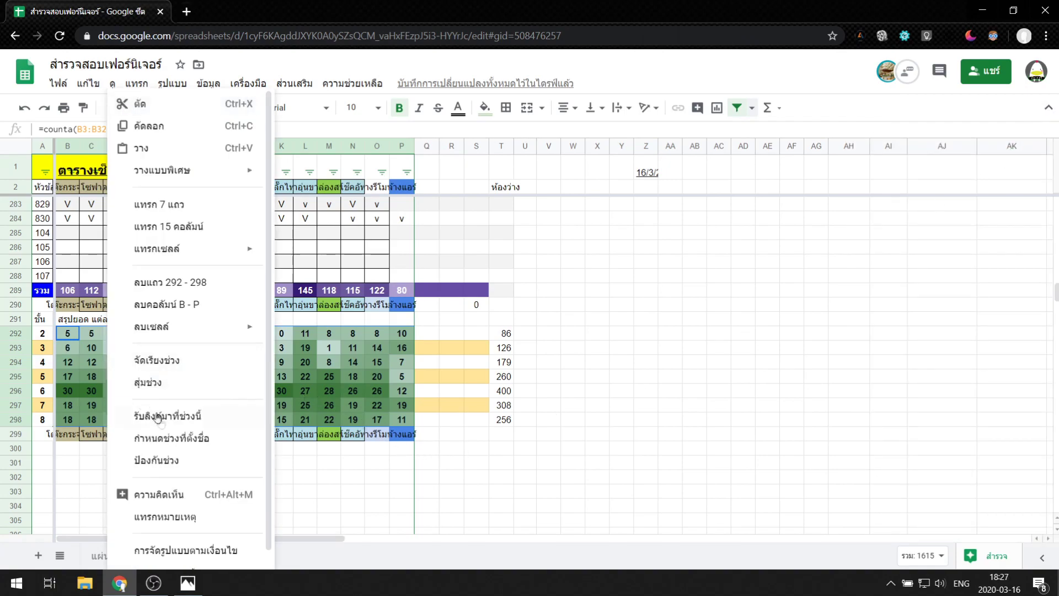
left_click(181, 554)
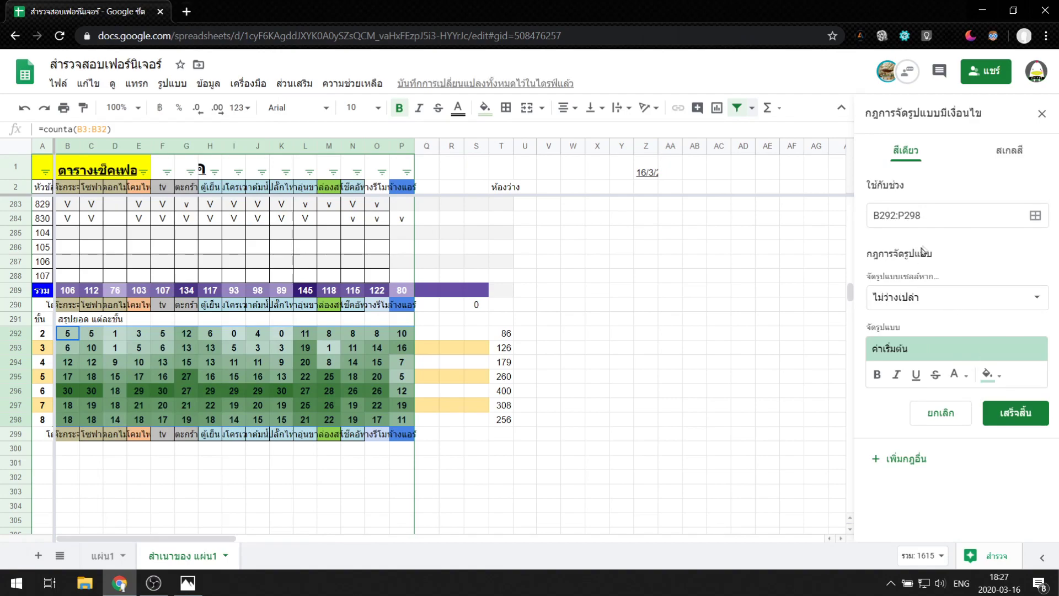
left_click(936, 304)
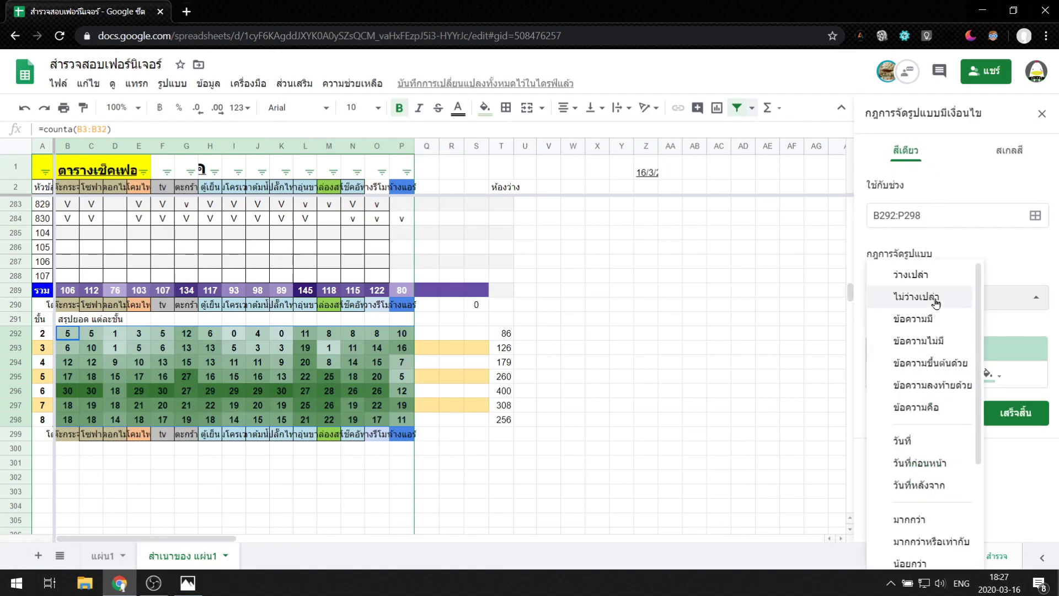
scroll(978, 495, "down", 3)
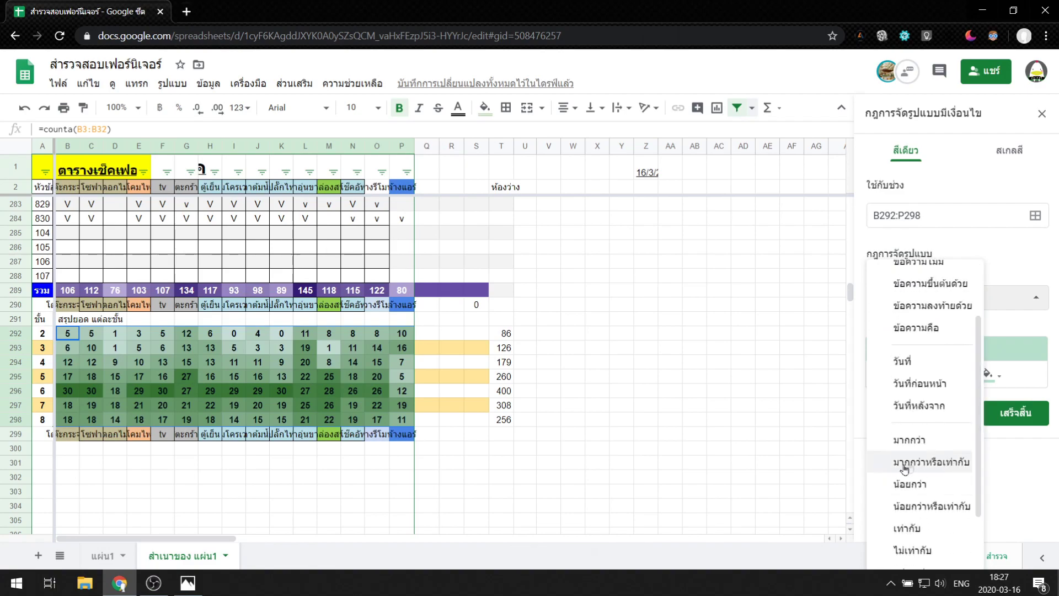
left_click(924, 466)
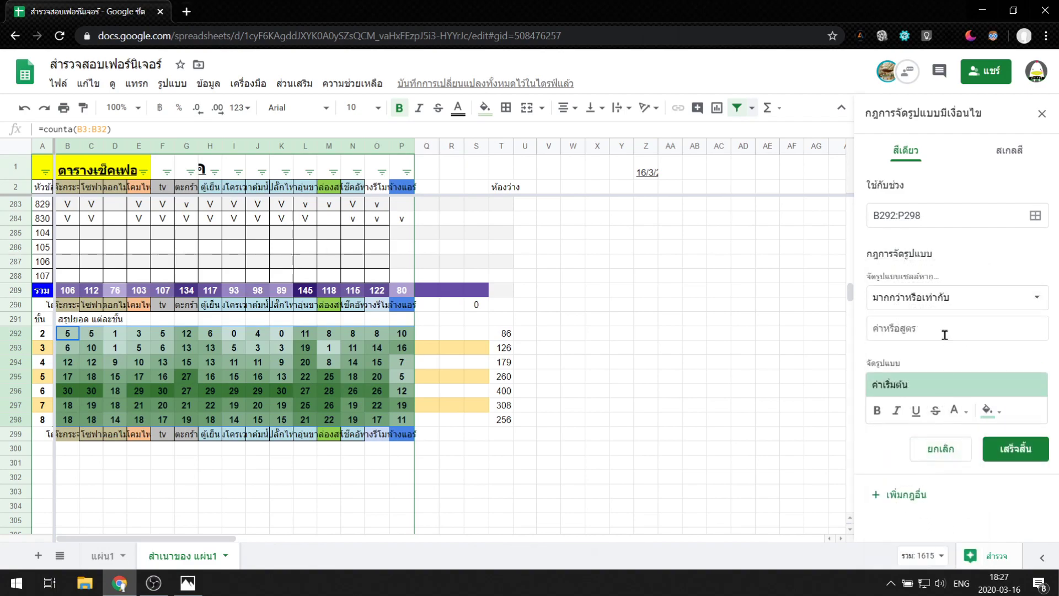
left_click(945, 330)
type("30")
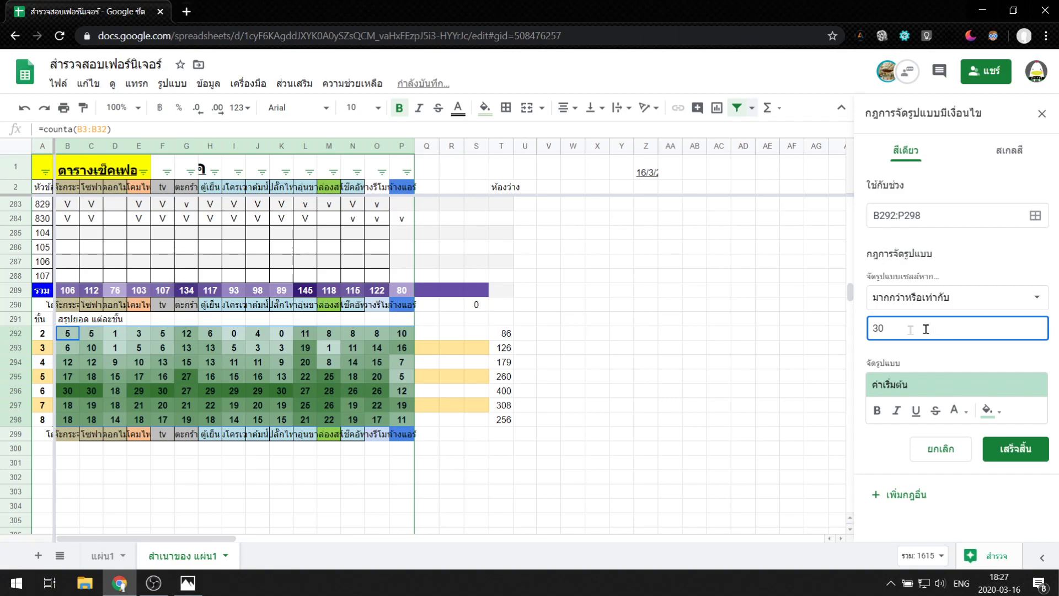
left_click(955, 413)
left_click(955, 414)
left_click(955, 414)
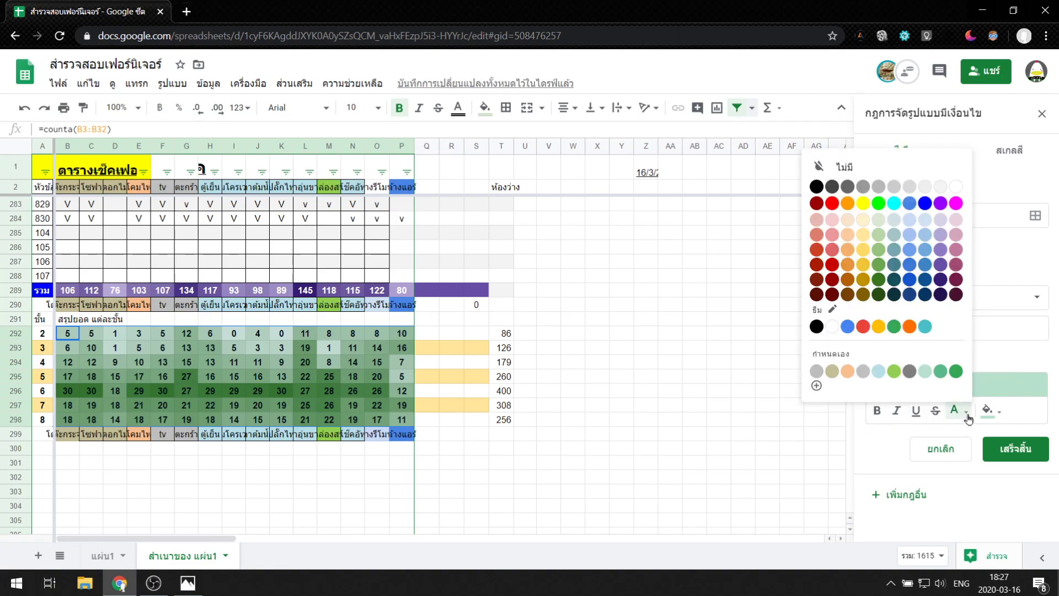
left_click(833, 331)
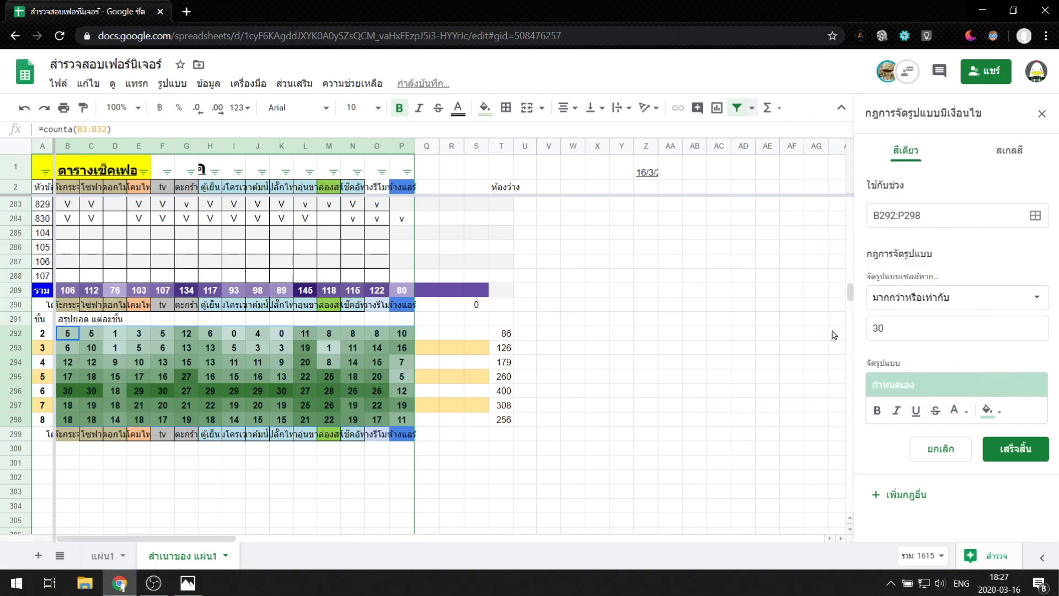
left_click(1013, 457)
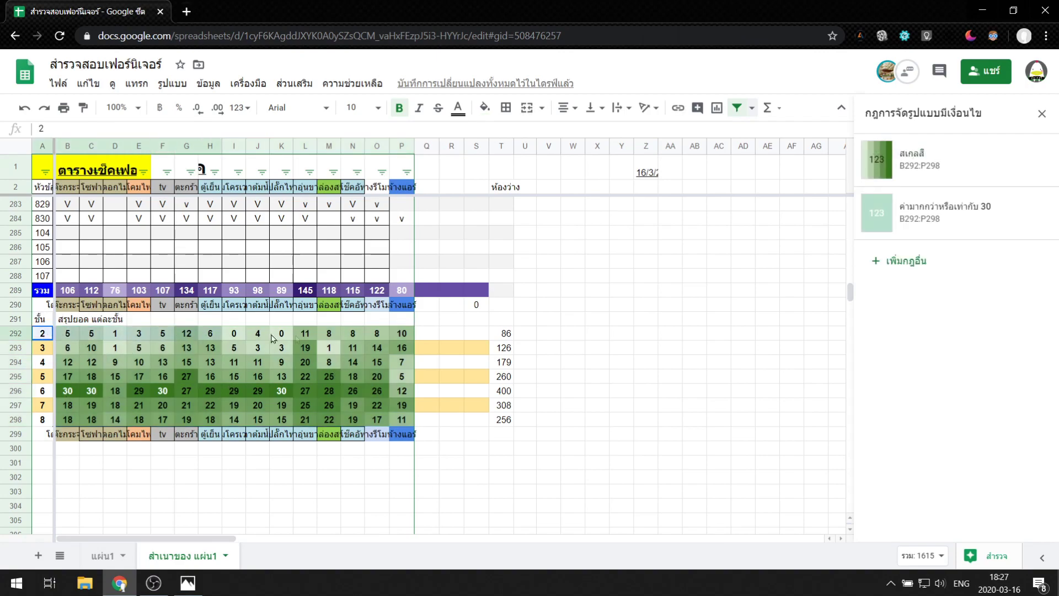
left_click_drag(40, 336, 402, 333)
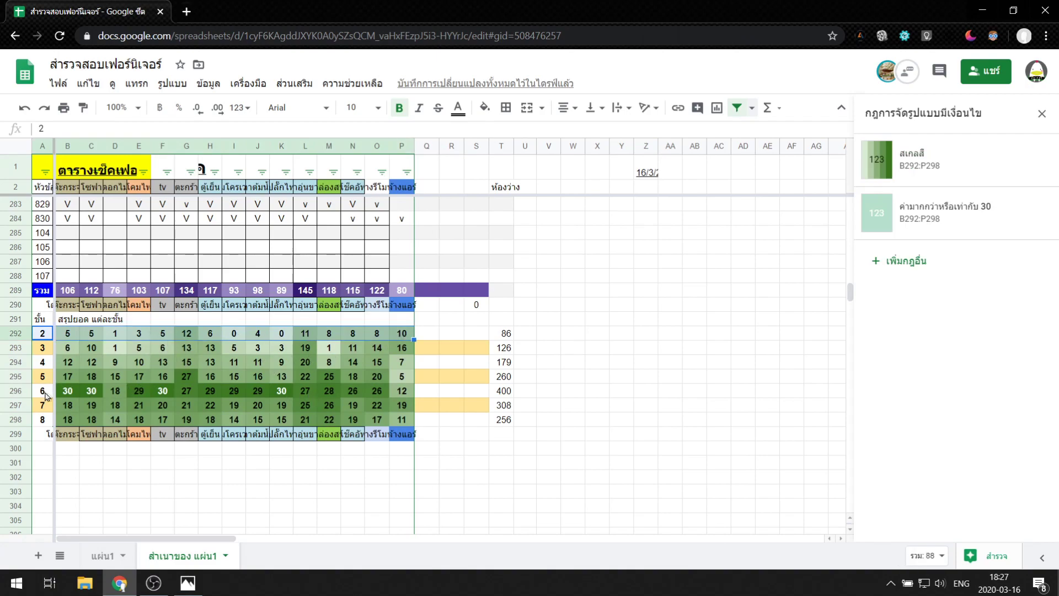
left_click_drag(45, 391, 401, 391)
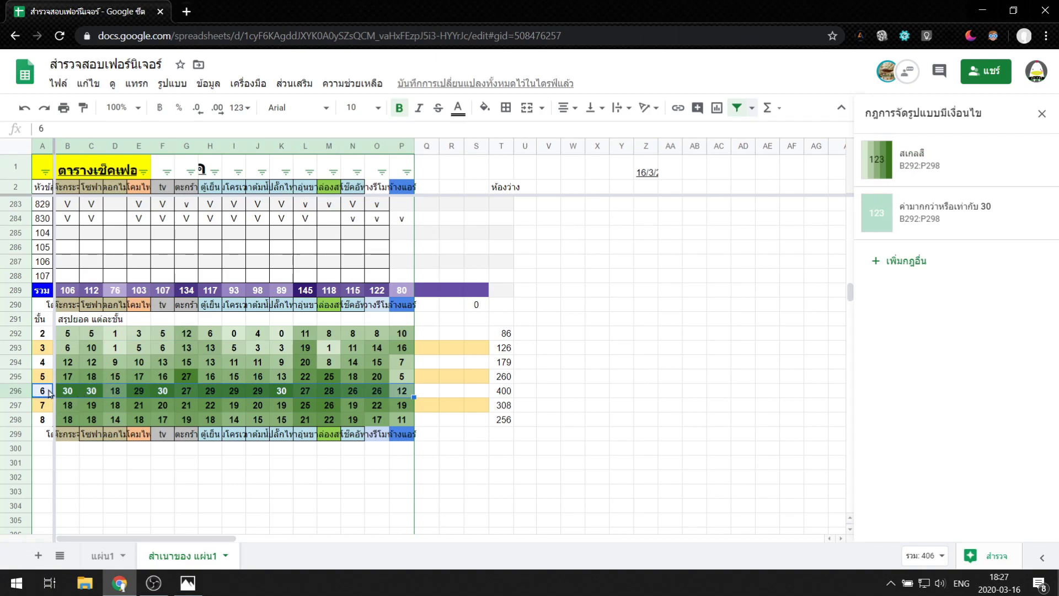
left_click_drag(65, 390, 92, 391)
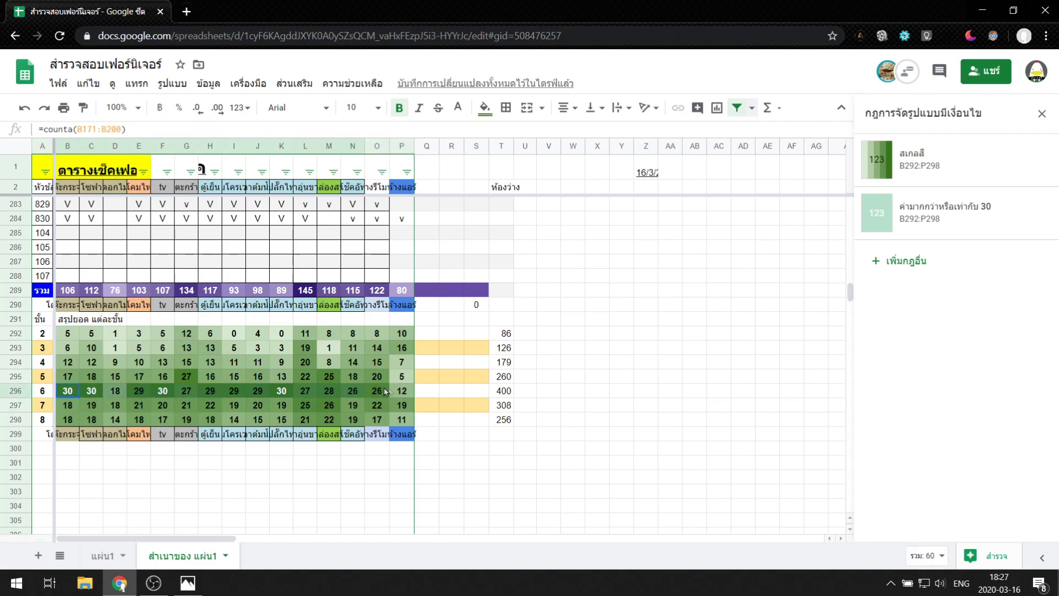
left_click_drag(385, 391, 380, 399)
left_click(351, 420)
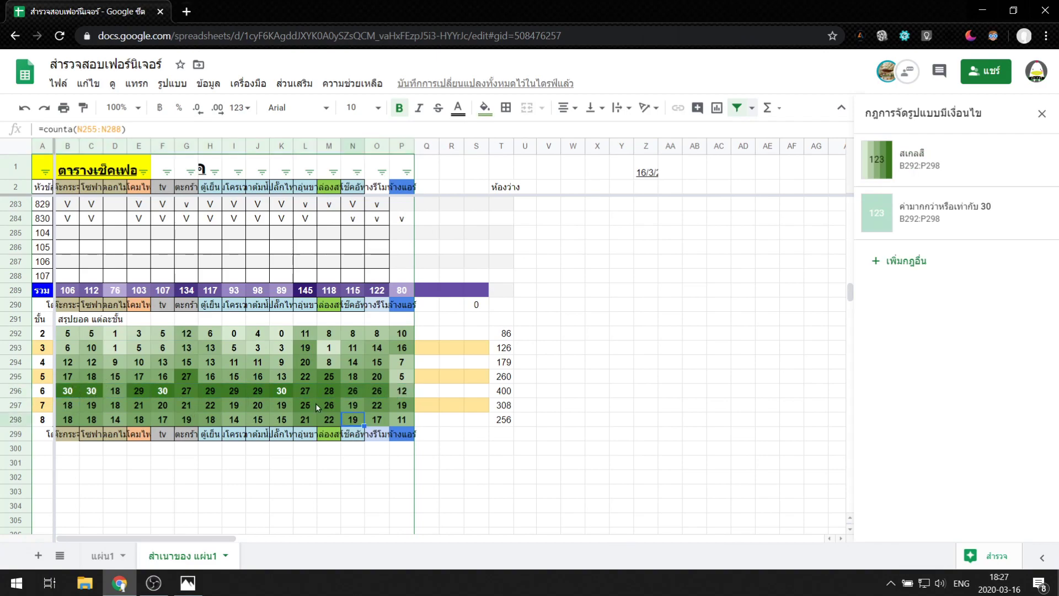